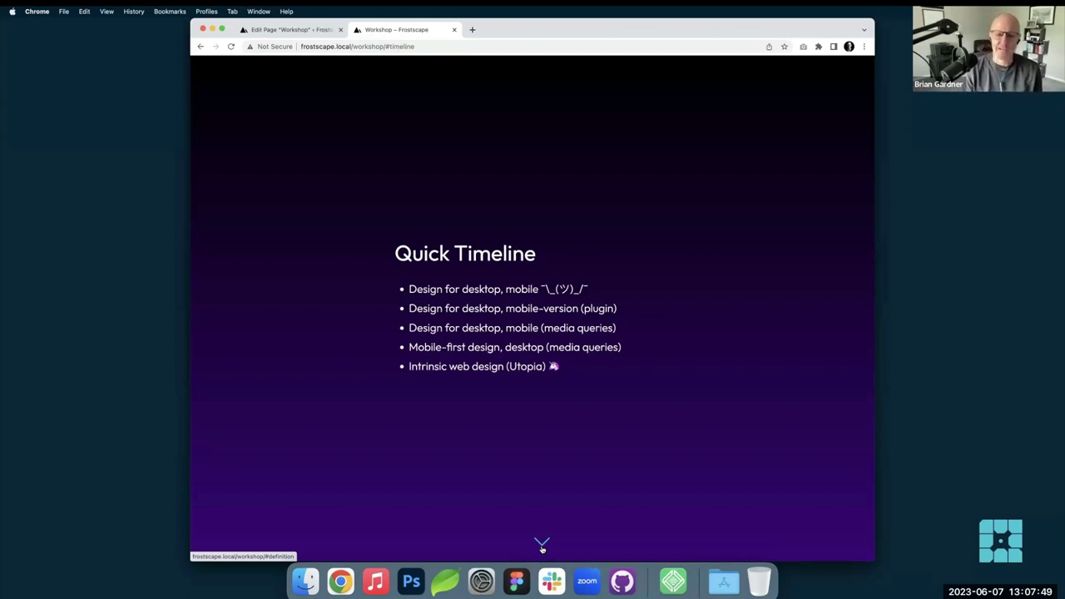
- Advance the workshop page section by section from Quick Timeline to Fluid Spacing (Steps)
click(542, 546)
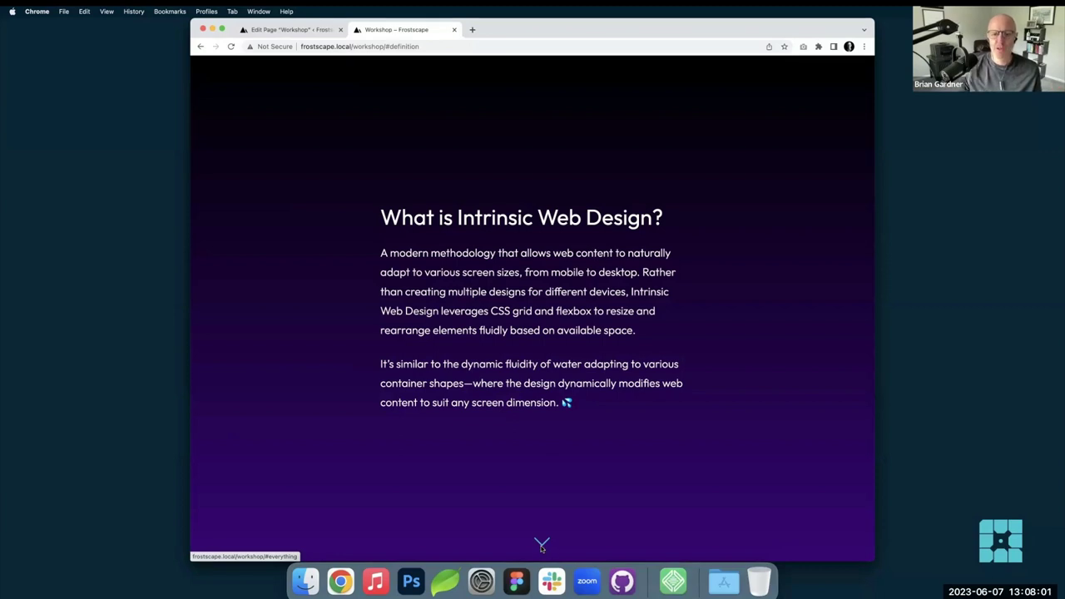
drag(718, 382, 379, 384)
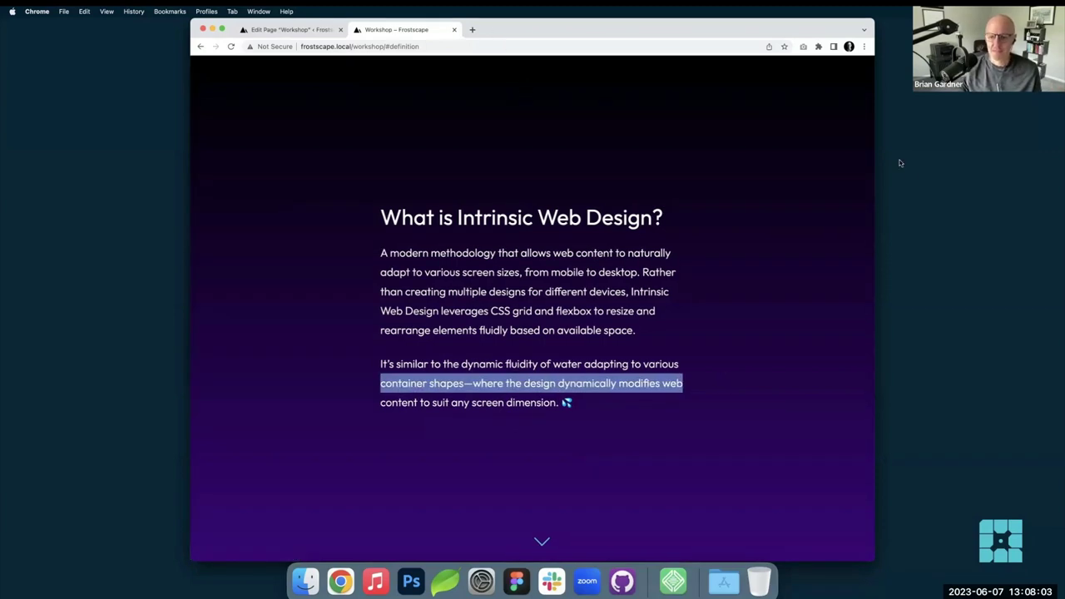
click(723, 285)
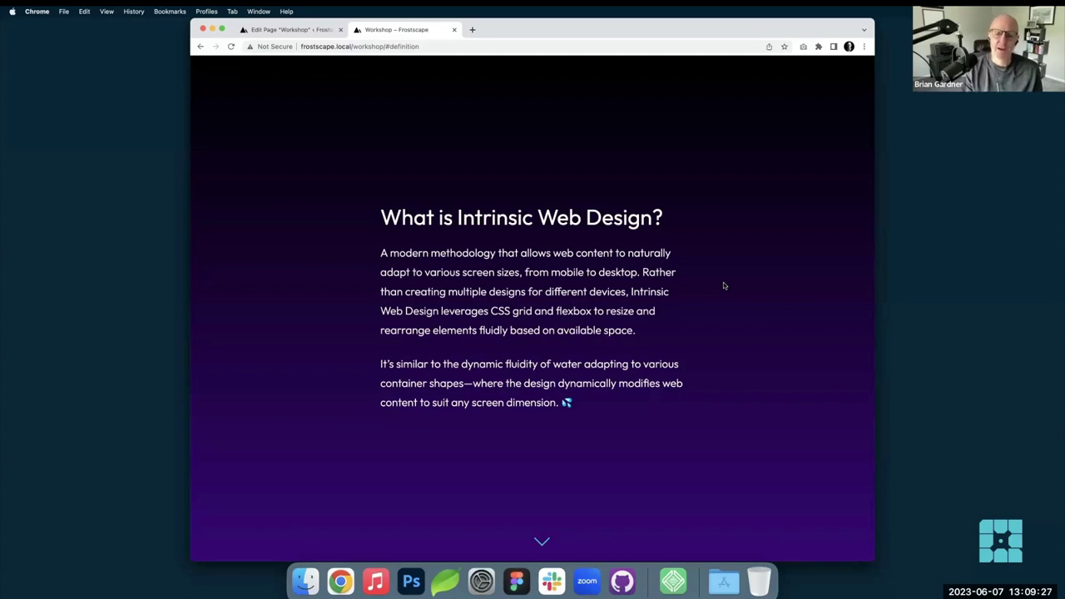
click(542, 541)
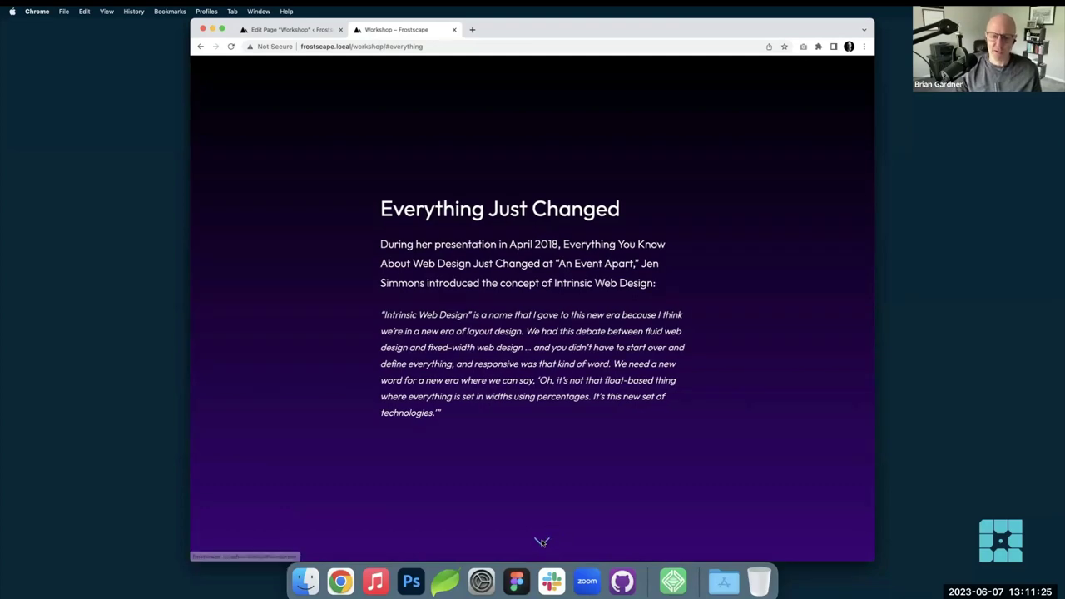
click(542, 542)
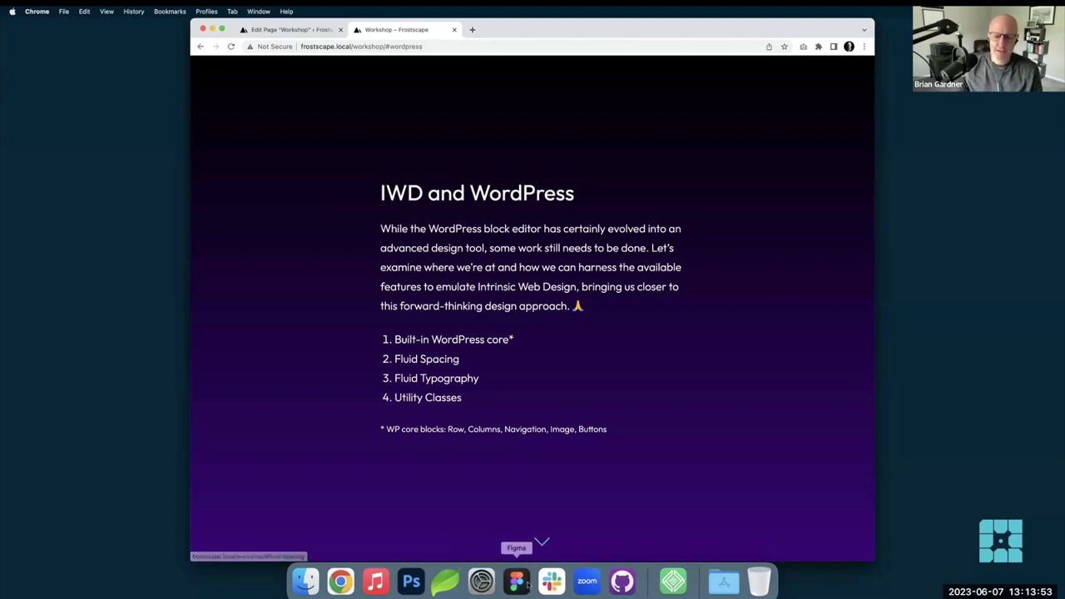
click(542, 543)
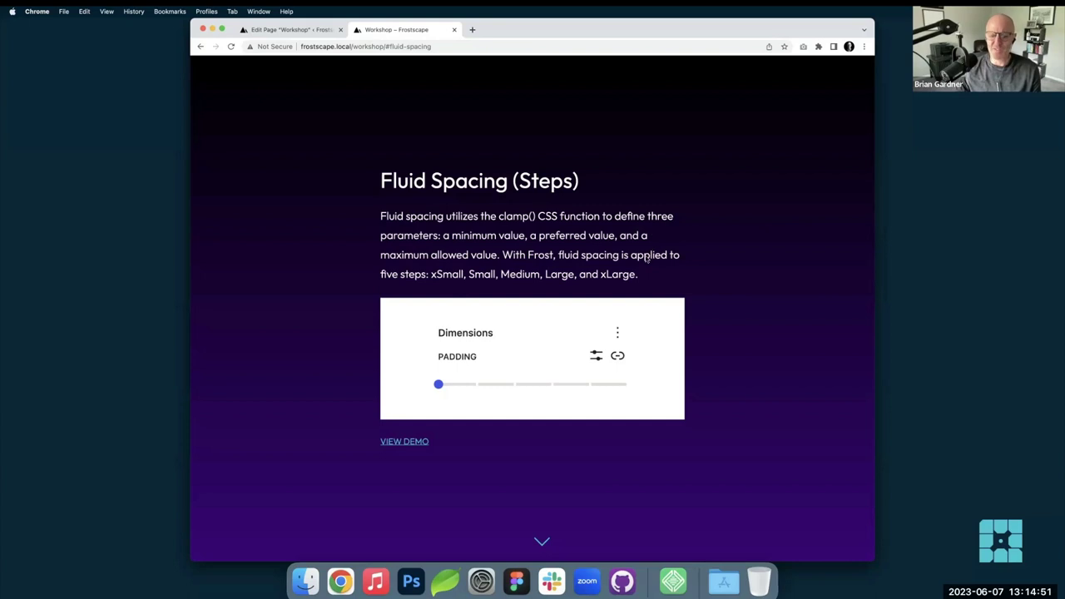
- Open the Fluid Spacing page in the editor and show the style settings of the group under the xSmall heading
click(475, 374)
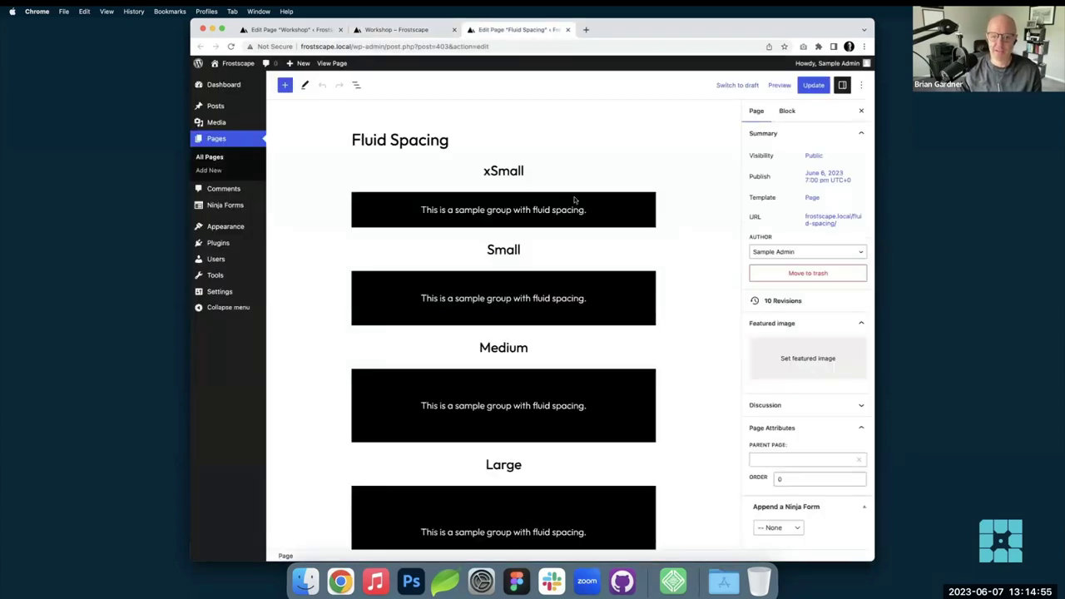
click(574, 202)
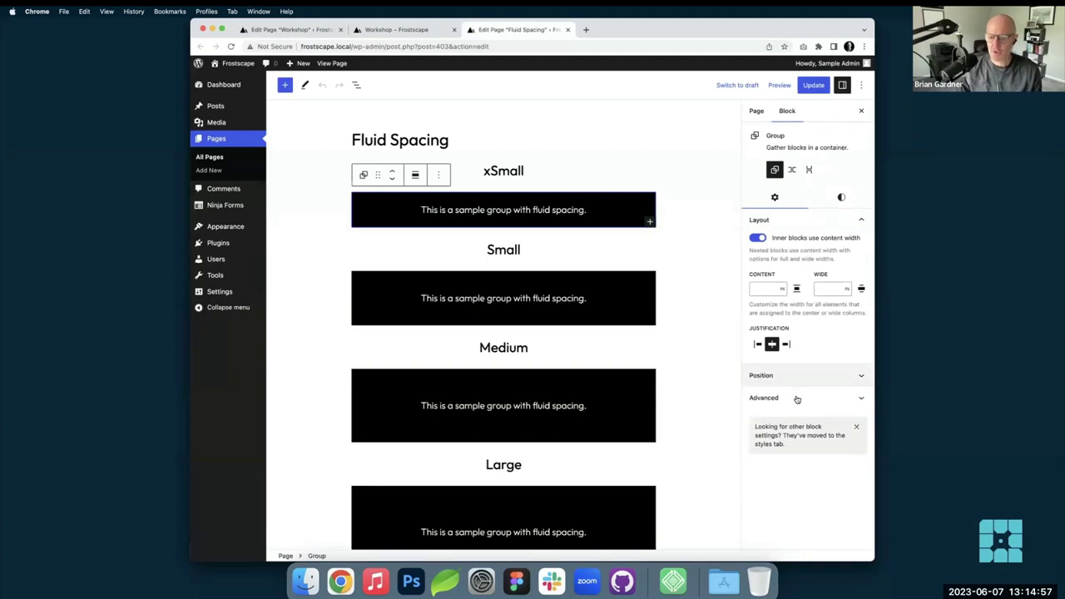
click(840, 200)
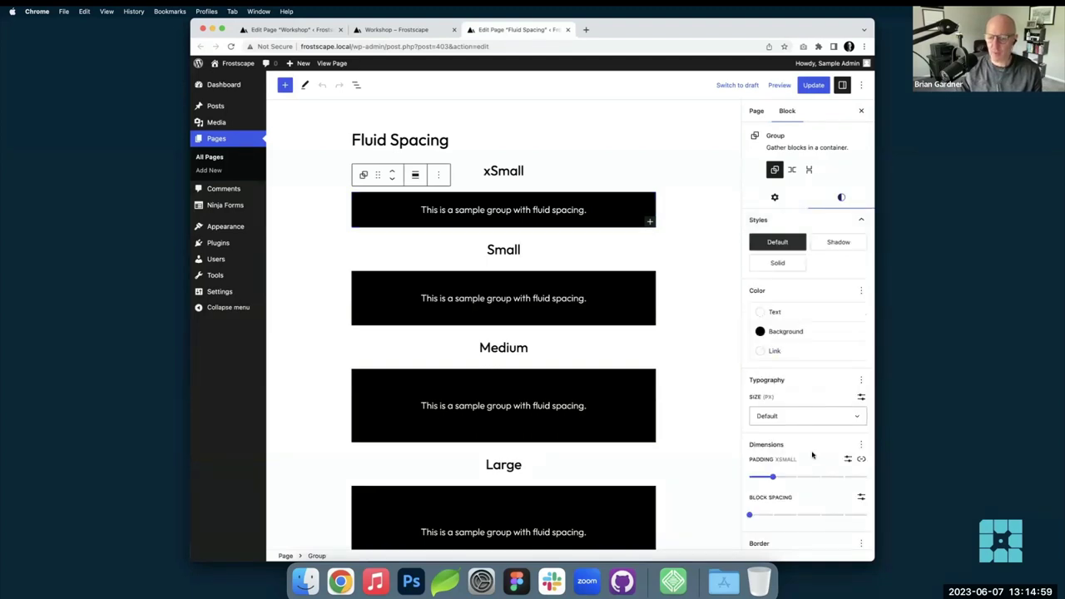
- Switch the padding of the group under the xSmall heading to 0, back to xSmall, and to 0 again
scroll(809, 445, down, 2)
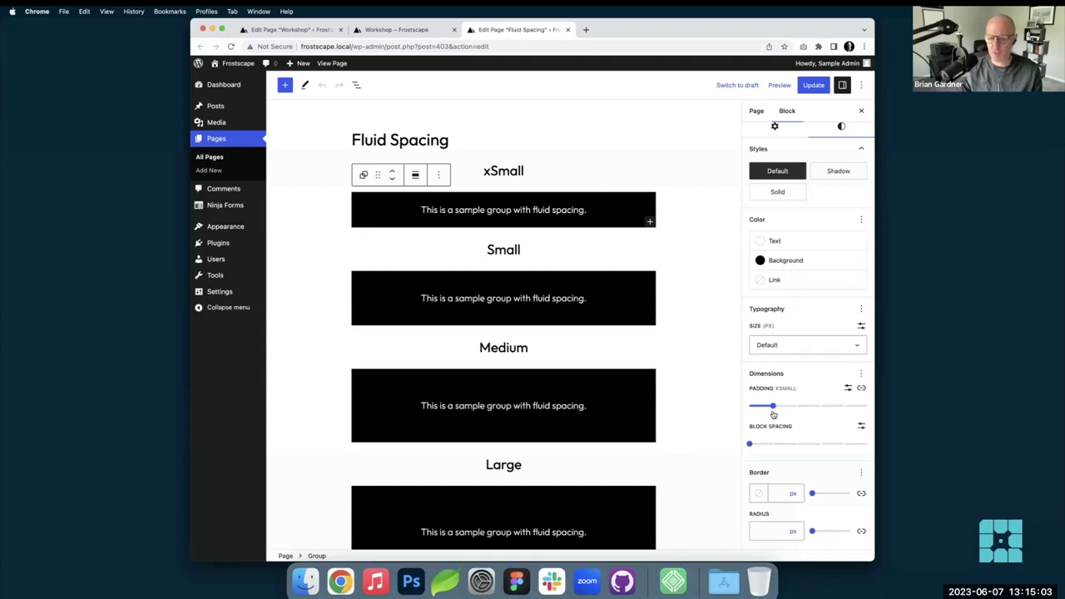
mouse_move(773, 408)
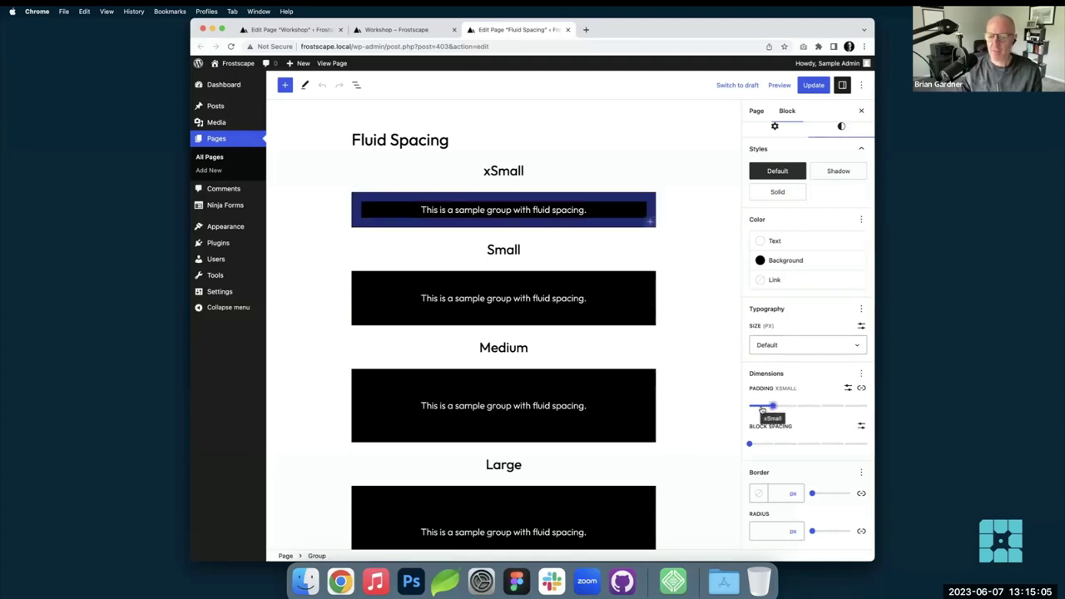
drag(773, 408, 750, 409)
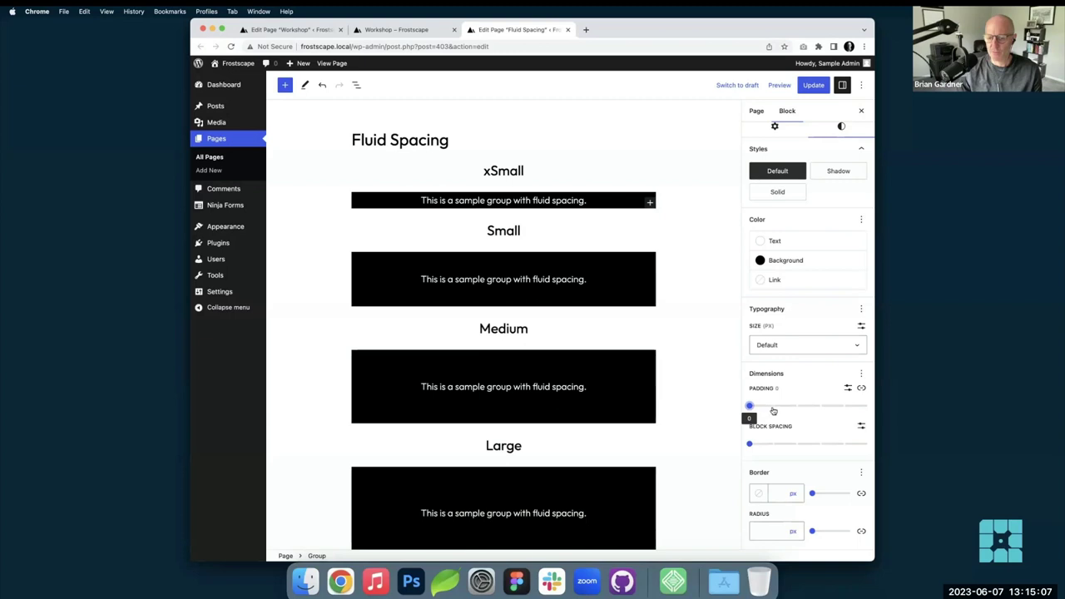
click(773, 408)
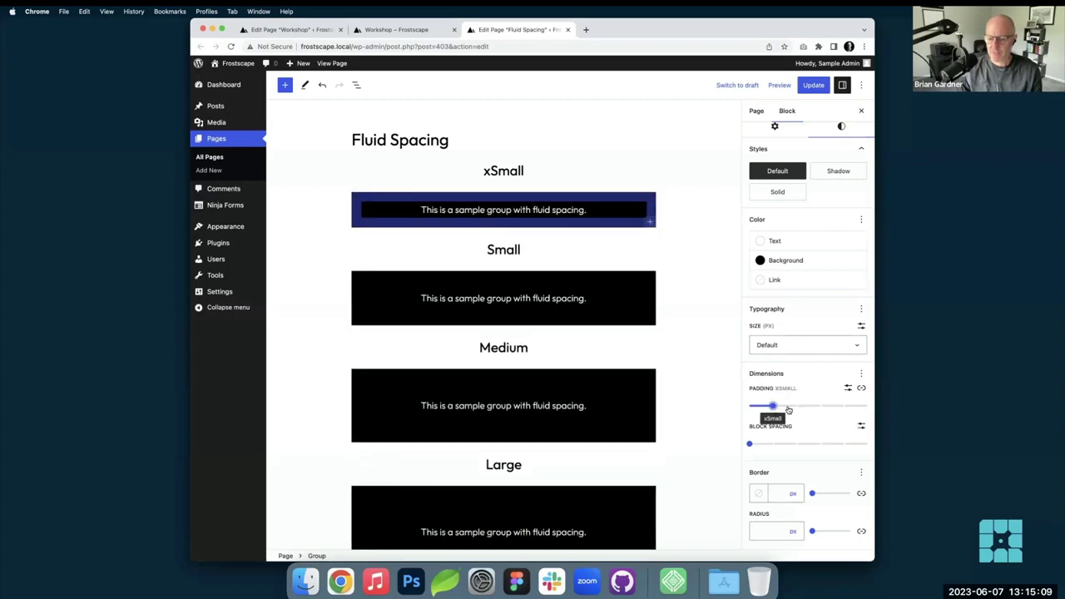
drag(773, 407, 749, 408)
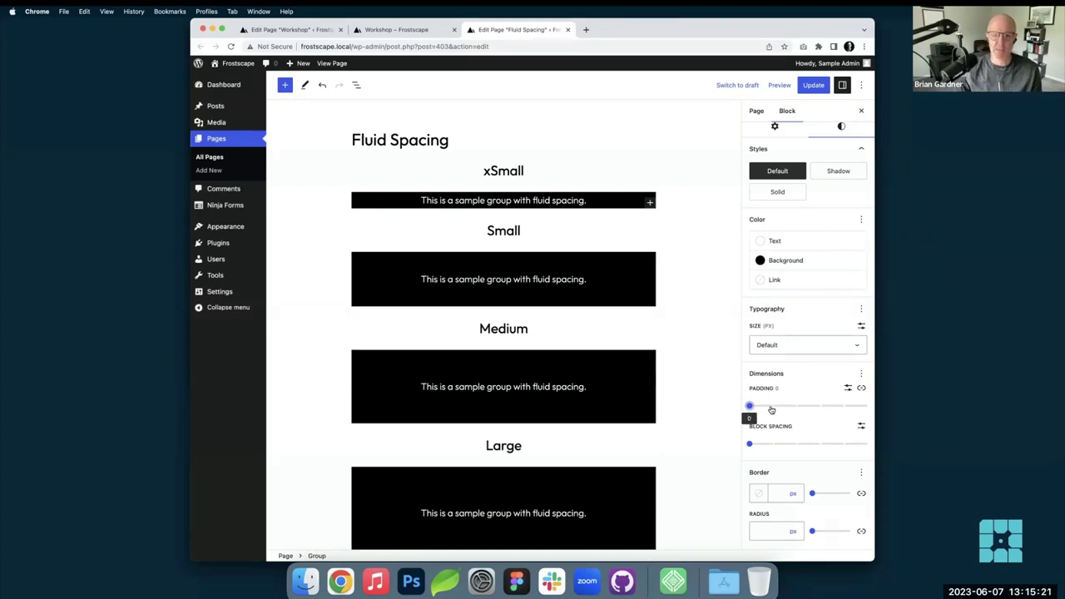
- Unlink the group's padding sides and examine the available units for a custom top padding value
click(848, 388)
click(861, 387)
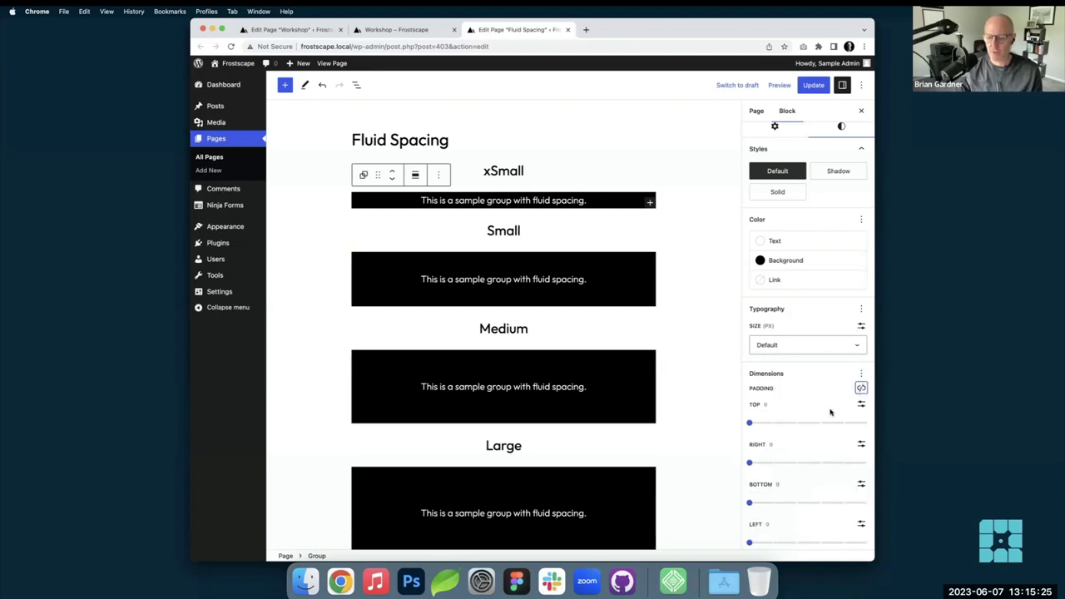
scroll(840, 425, down, 3)
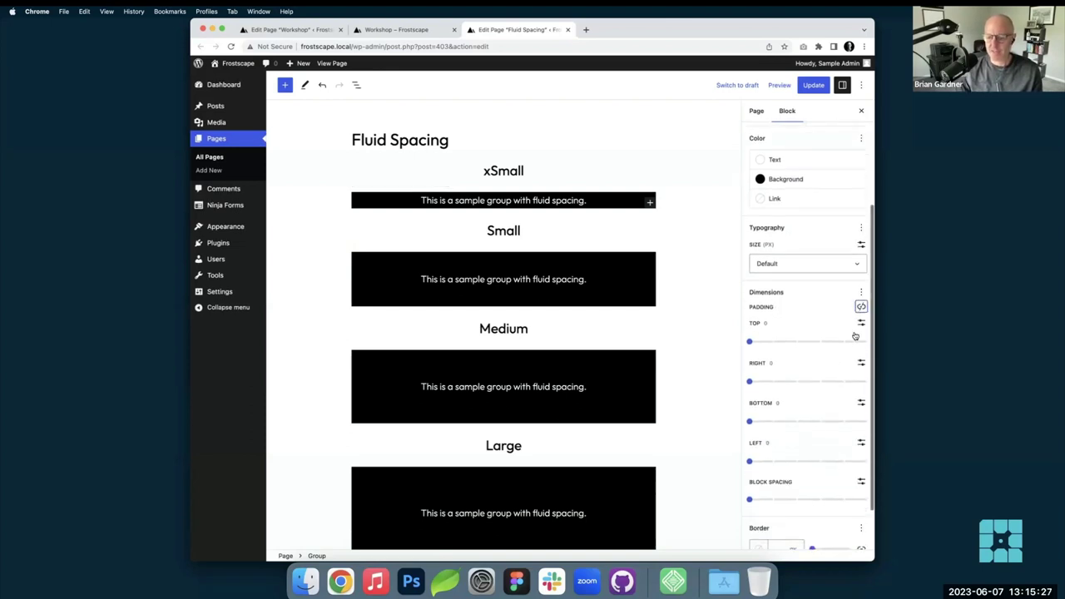
click(861, 323)
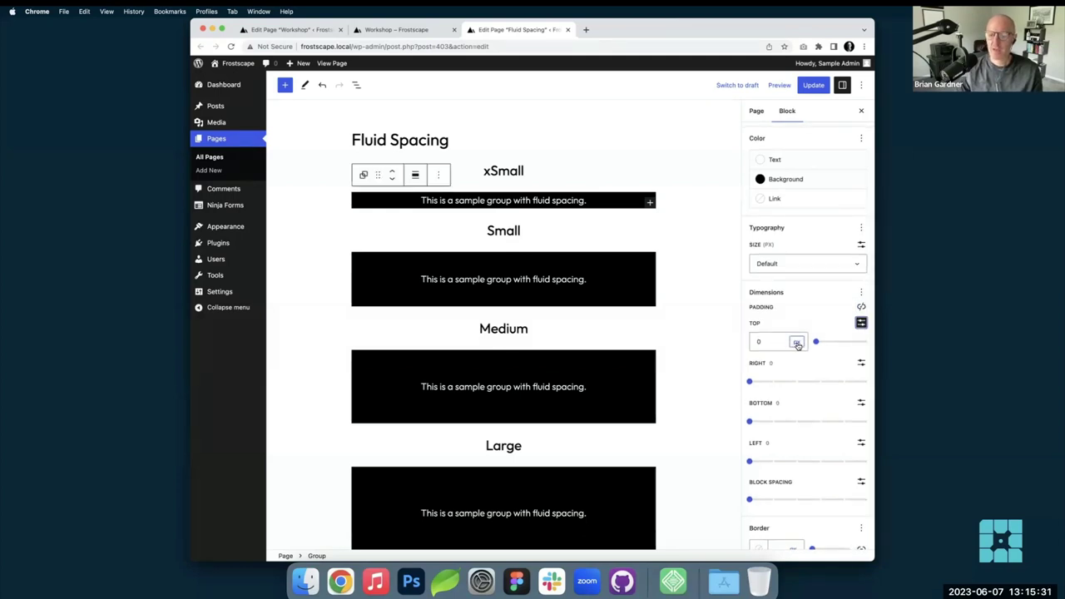
click(797, 343)
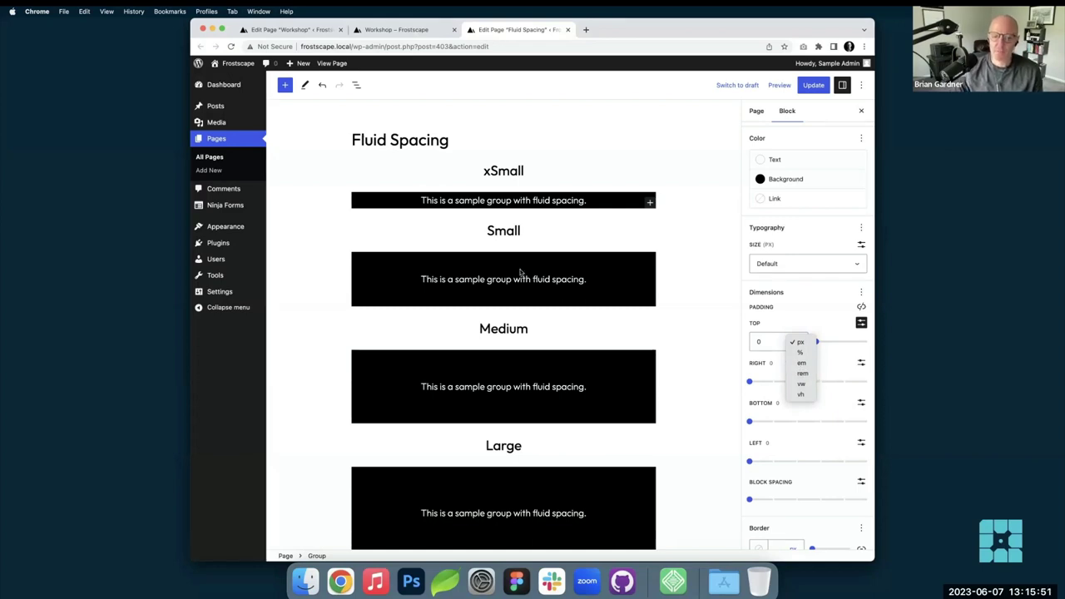
click(817, 346)
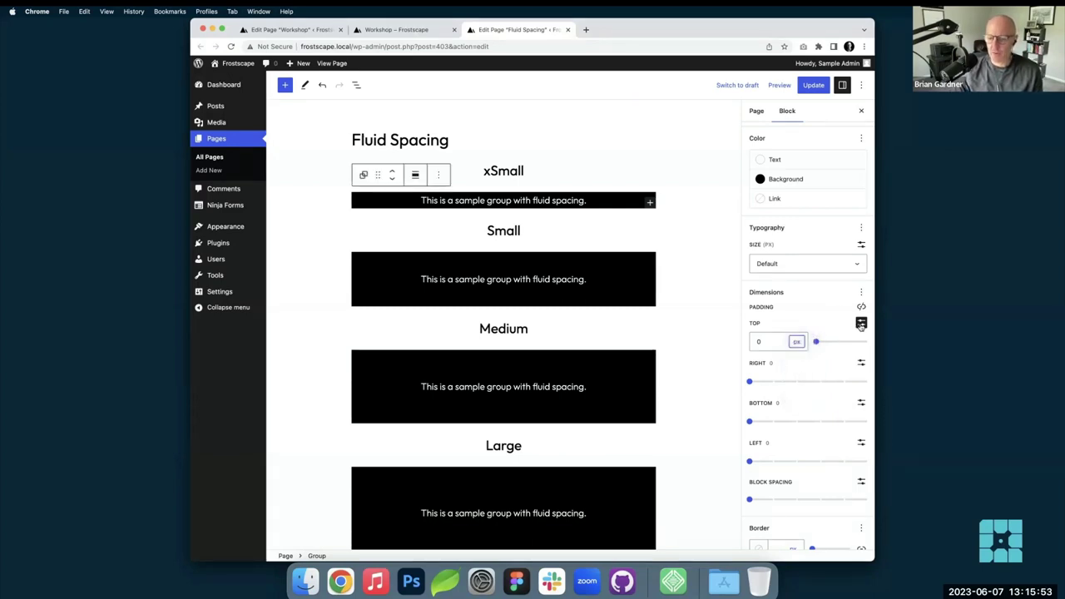
- Relink the padding sides and set the padding of the group under the xSmall heading to xLarge
click(862, 307)
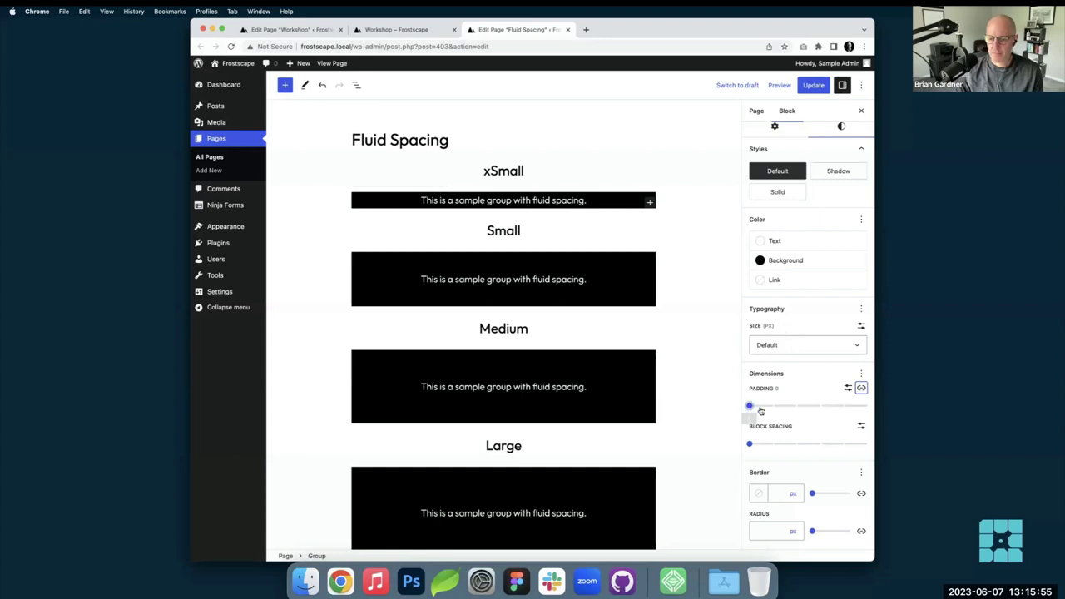
drag(750, 407, 858, 413)
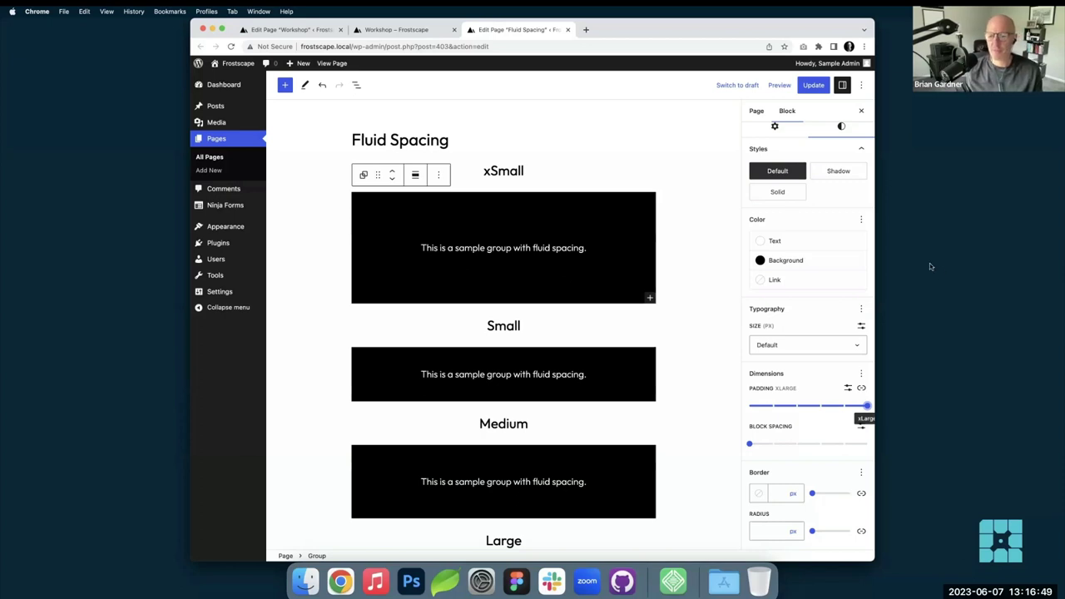
- Switch to Coda and examine the spacingSizes definitions and the spacing preset variables in fluid-spacing.json
click(445, 581)
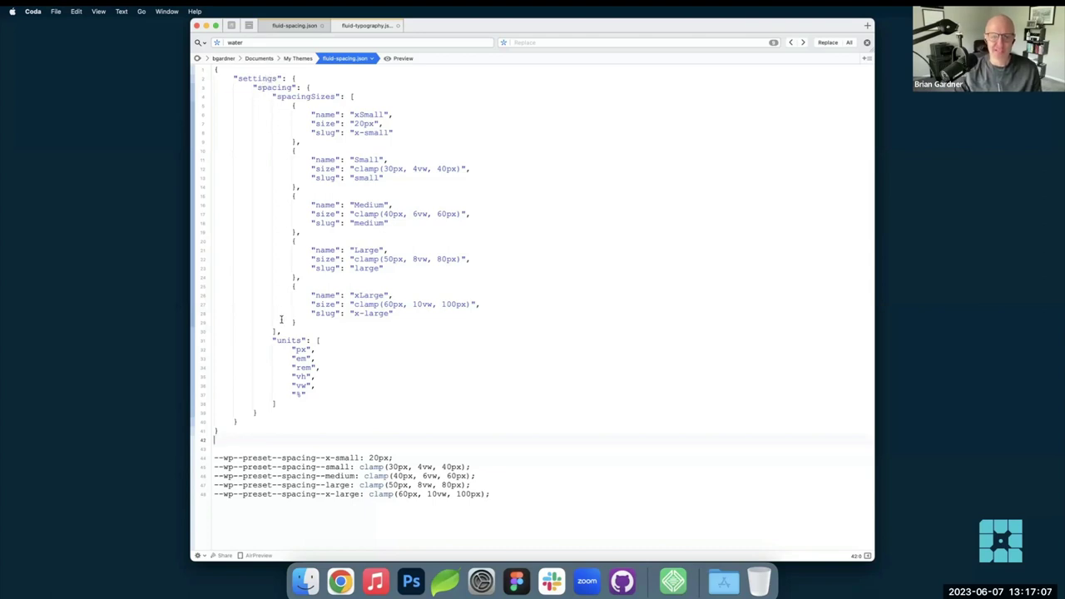
drag(294, 332, 211, 97)
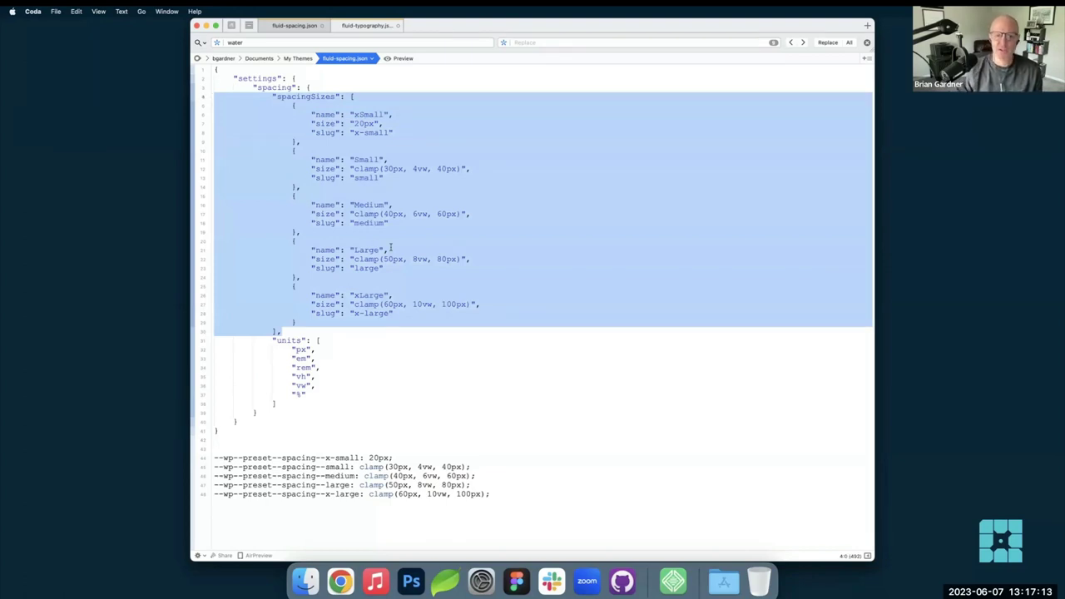
click(392, 249)
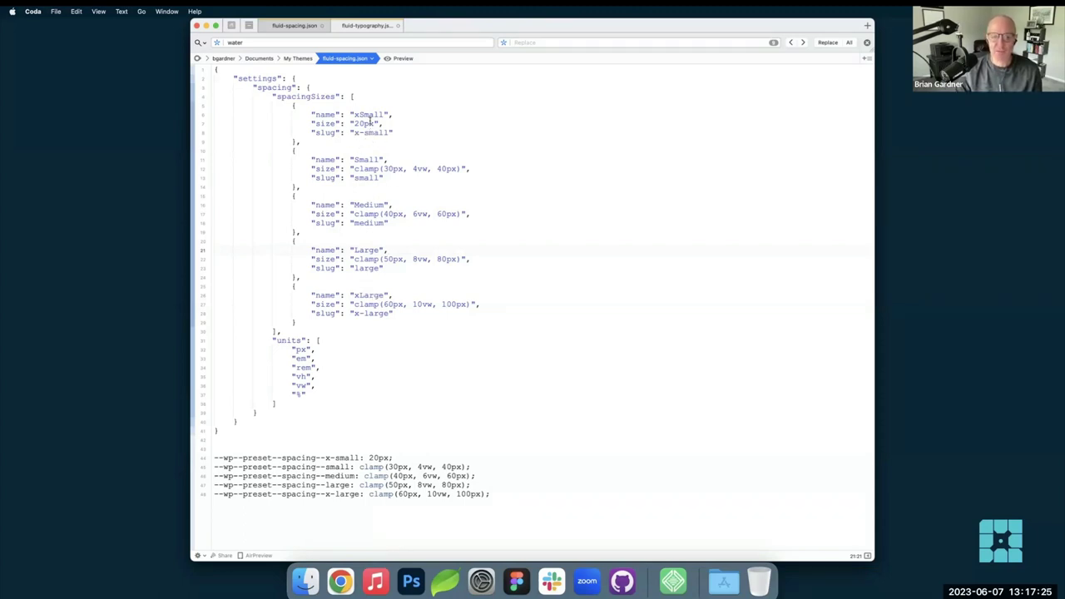
drag(498, 495, 205, 460)
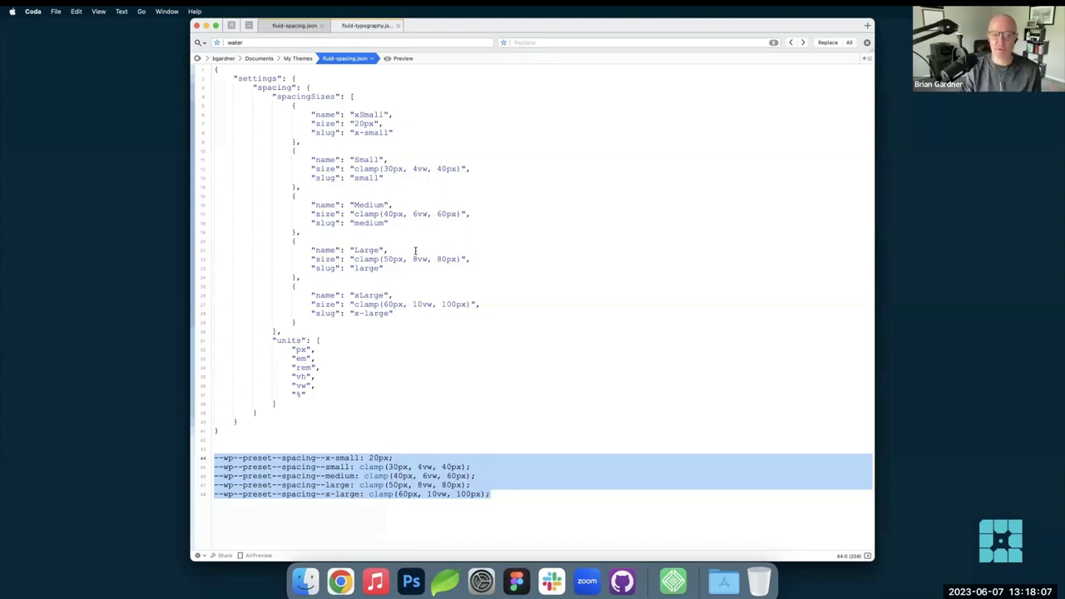
click(393, 215)
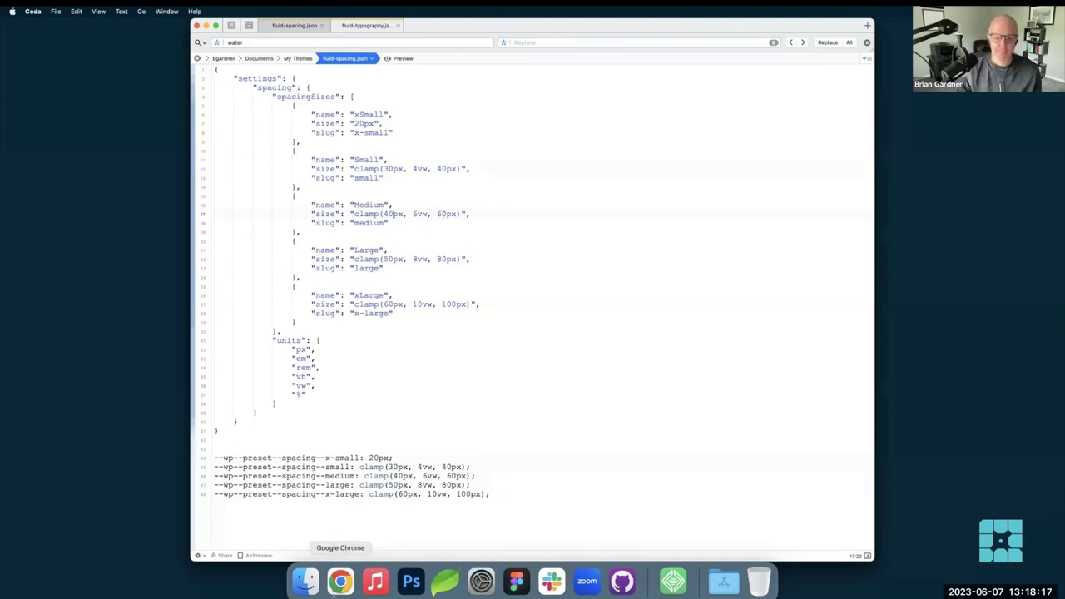
- Switch back to Chrome, open the Fluid Spacing demo from the workshop page, and move it into its own window
click(362, 569)
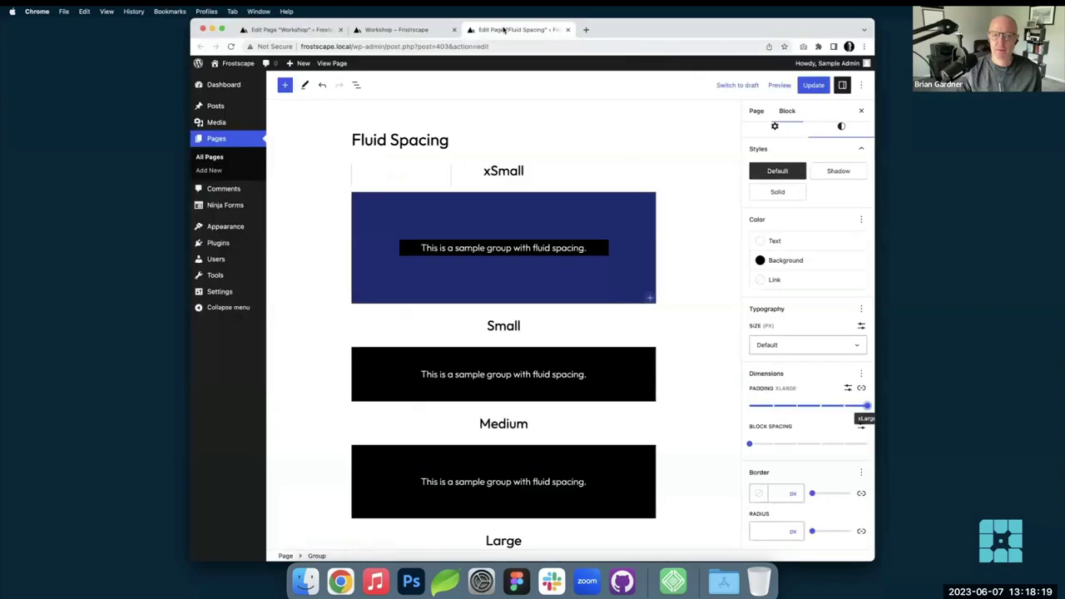
click(419, 30)
click(419, 442)
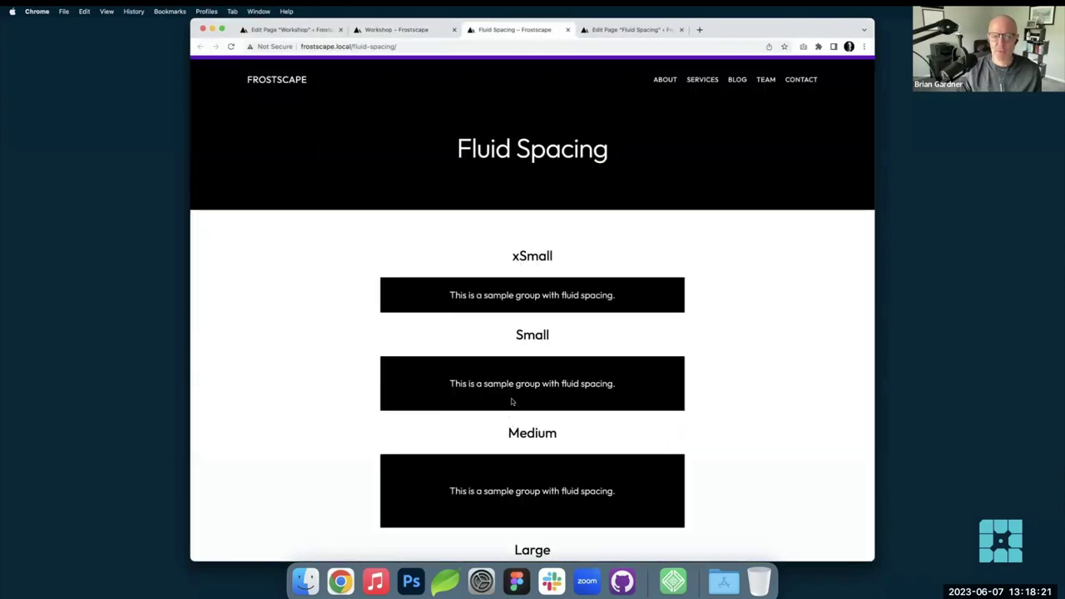
drag(543, 34, 517, 83)
- Examine the sample groups from xSmall to xLarge on the published Fluid Spacing page
scroll(517, 250, down, 3)
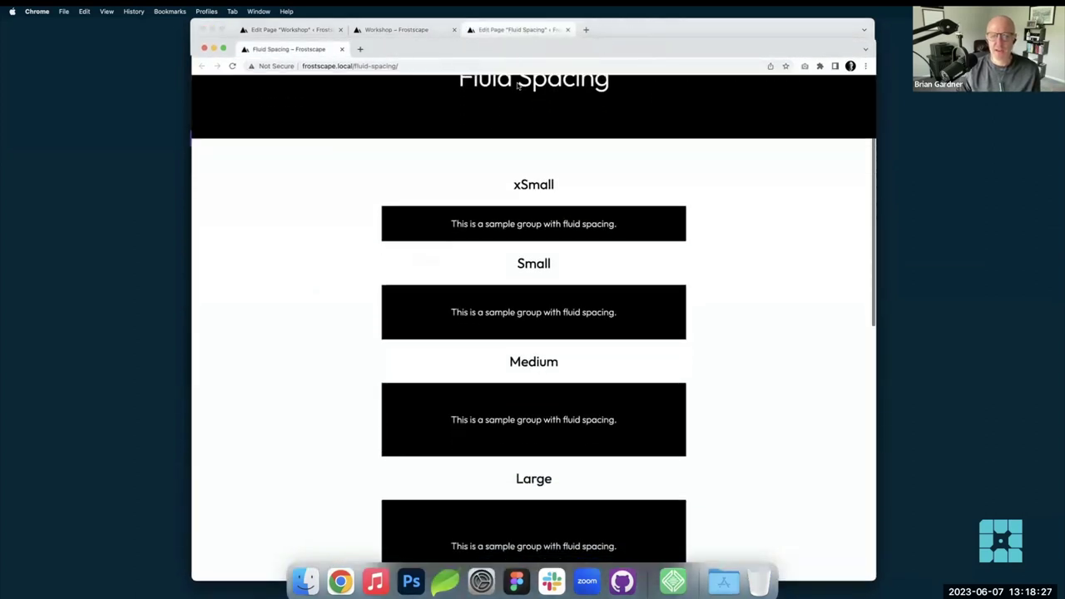
scroll(516, 250, down, 5)
scroll(516, 84, up, 5)
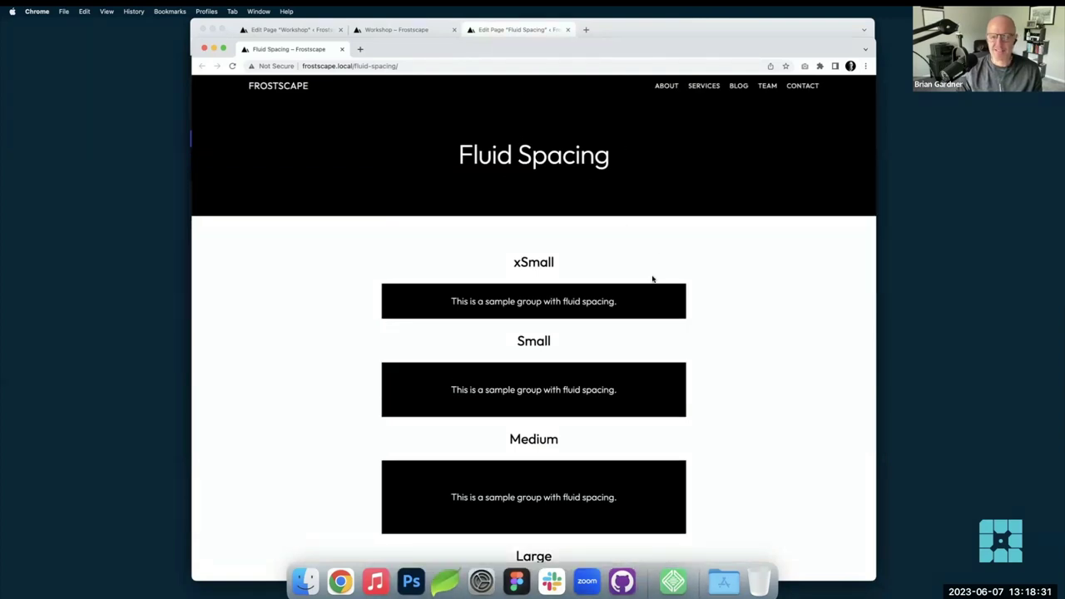
scroll(583, 217, down, 5)
scroll(583, 216, down, 4)
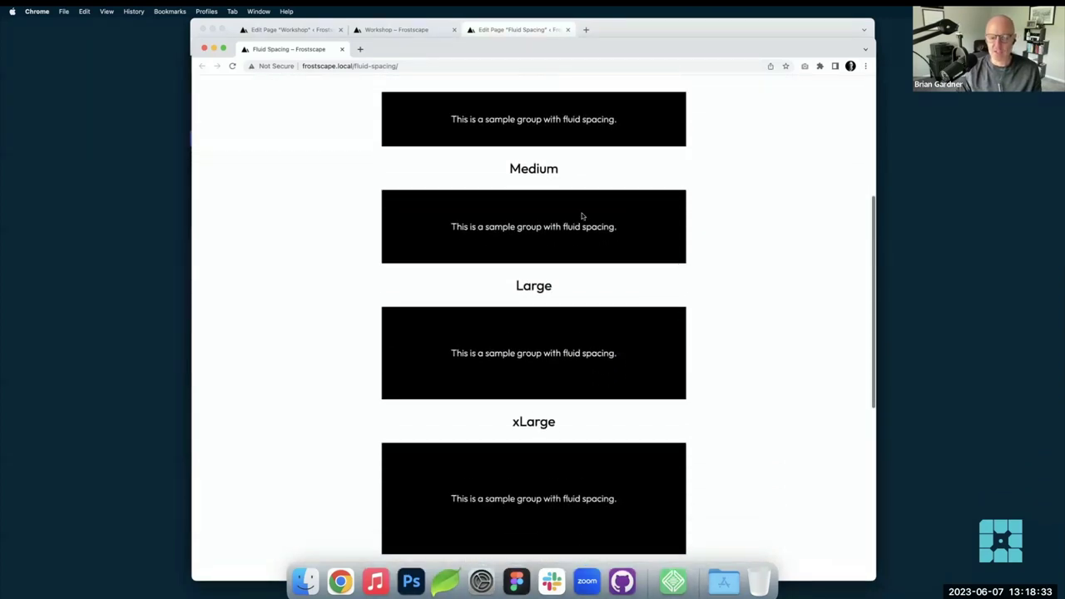
scroll(583, 216, down, 1)
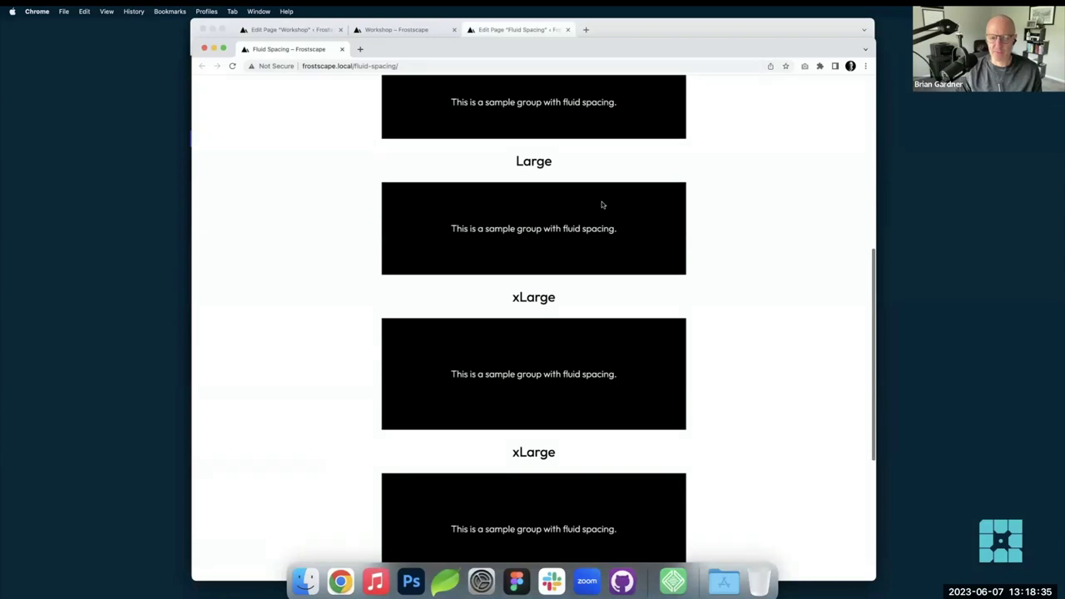
scroll(570, 197, down, 1)
scroll(571, 200, down, 2)
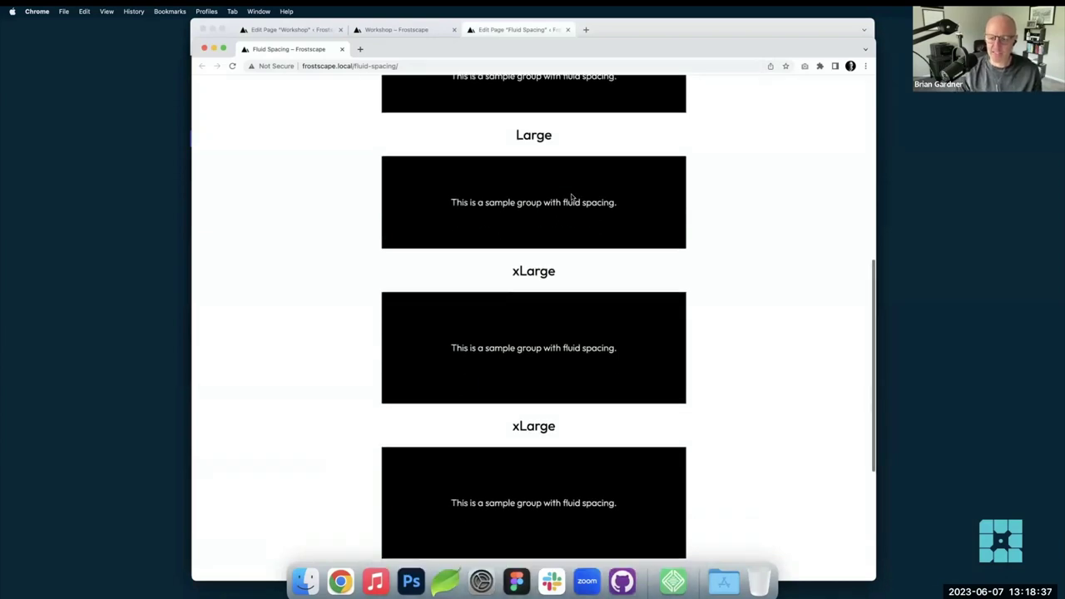
scroll(629, 379, down, 1)
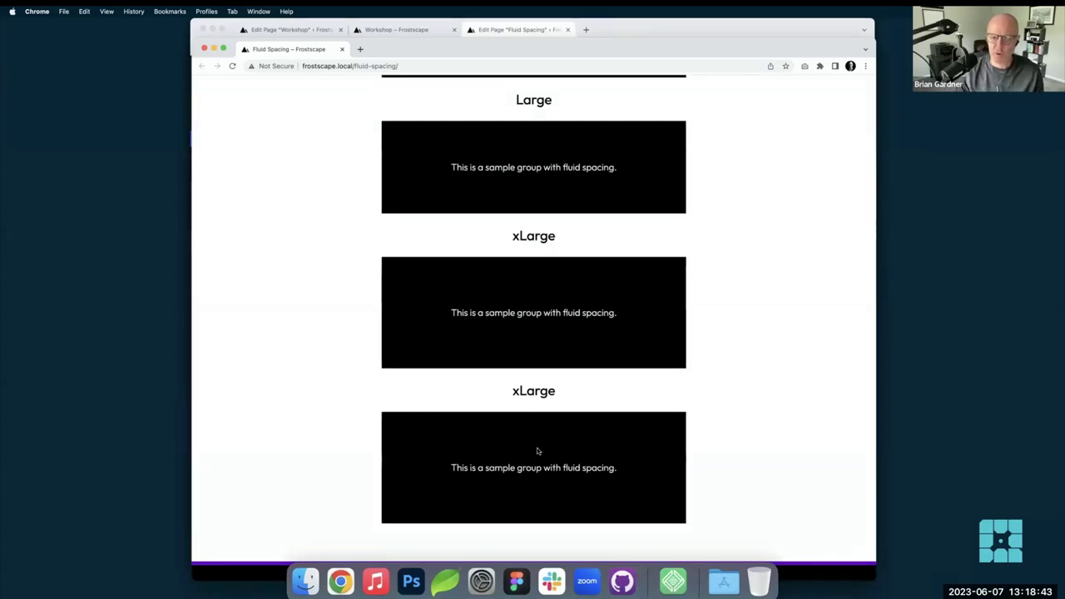
scroll(576, 420, down, 1)
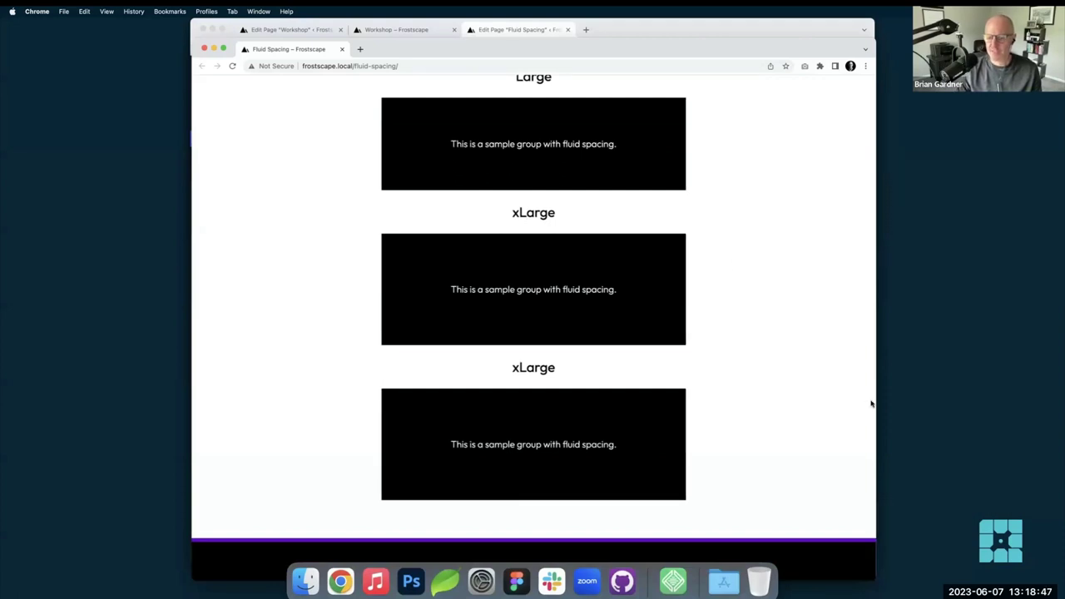
- Bring the published Fluid Spacing page to the front, narrow its window step by step, and check how the sample groups' padding scales
scroll(804, 394, down, 2)
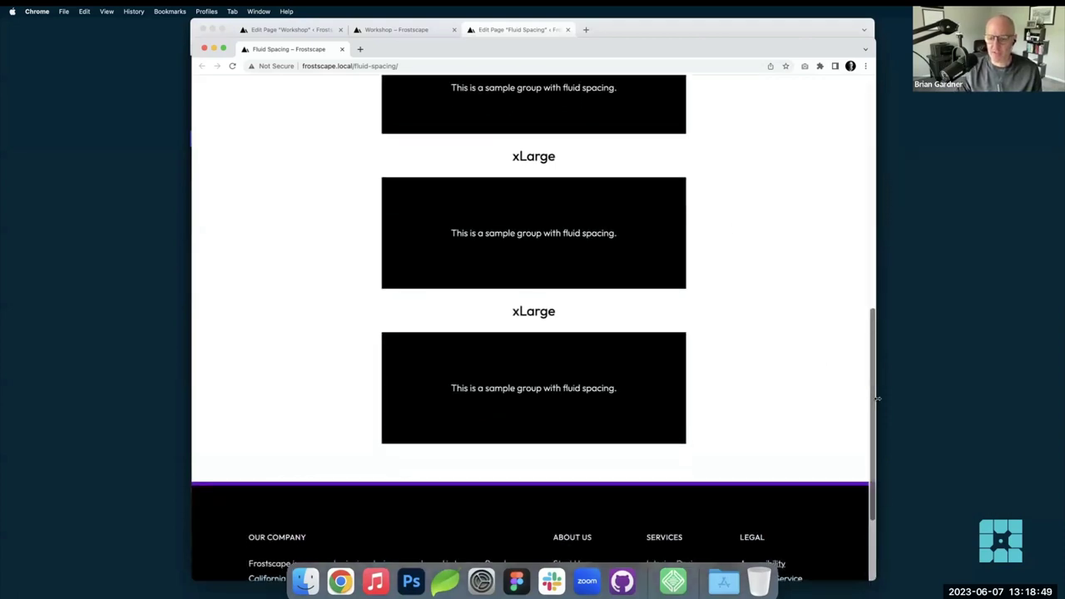
drag(877, 399, 874, 399)
click(672, 29)
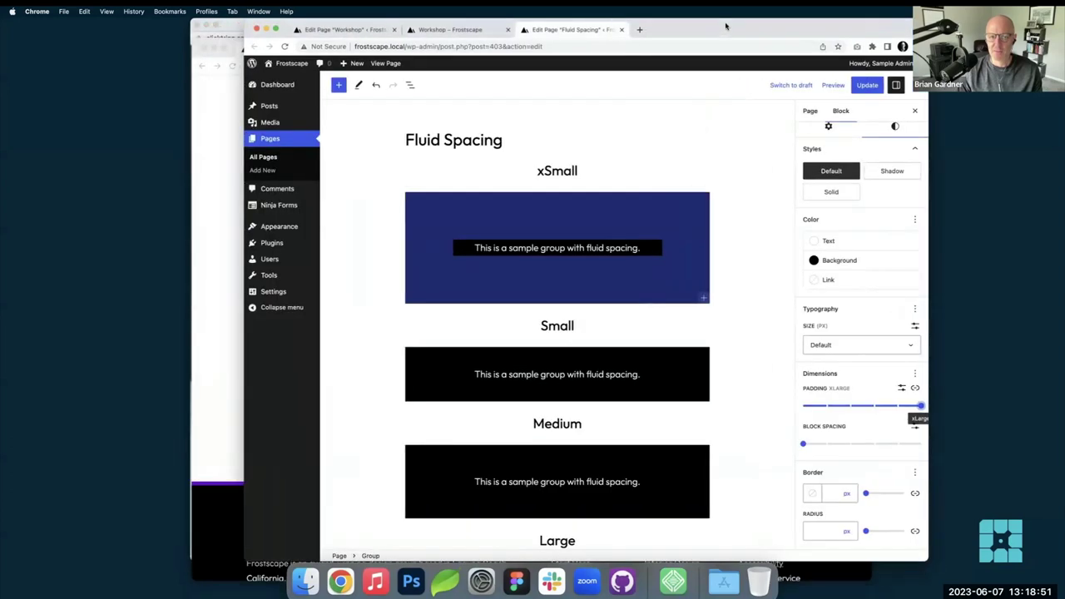
click(235, 109)
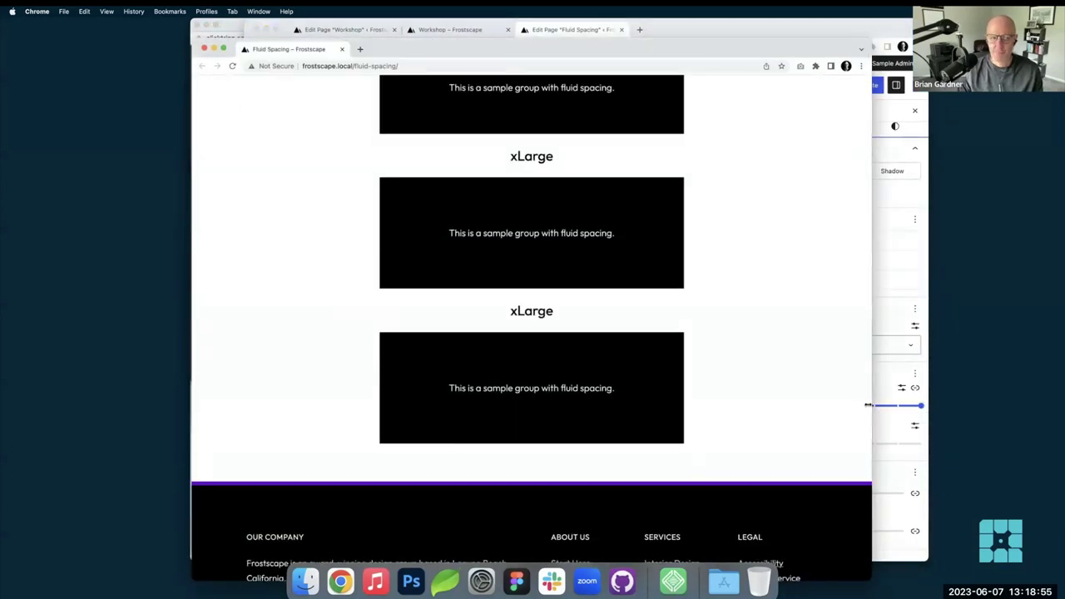
drag(870, 404, 512, 405)
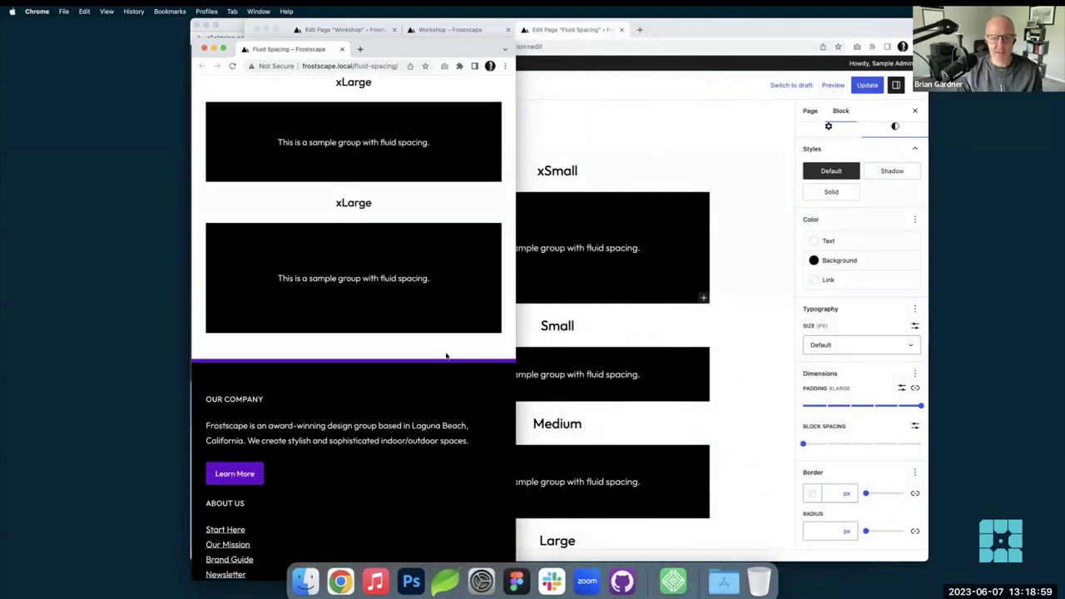
scroll(447, 355, up, 5)
drag(515, 369, 440, 370)
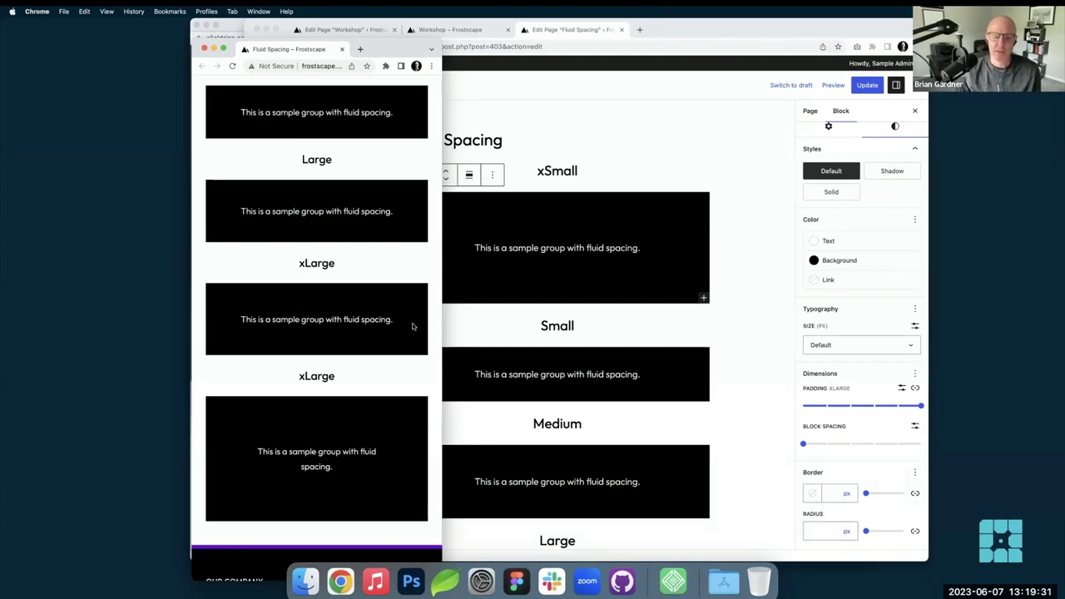
- Narrow the published Fluid Spacing window further to mobile width and review its sample groups from Small to xLarge
scroll(439, 349, down, 3)
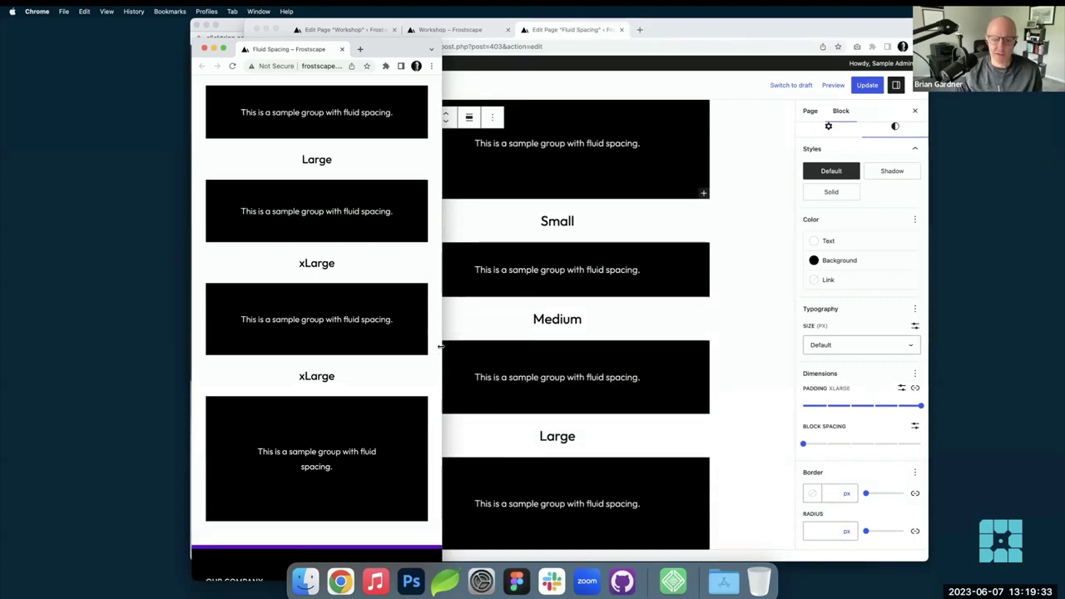
drag(439, 350, 394, 322)
scroll(583, 341, down, 5)
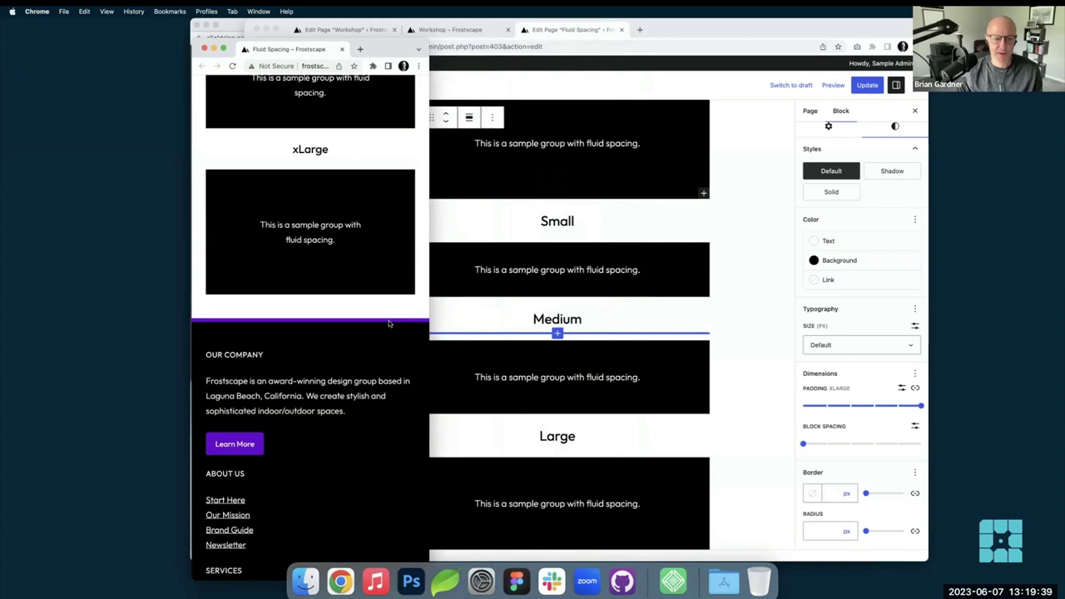
scroll(390, 324, up, 5)
scroll(388, 324, up, 4)
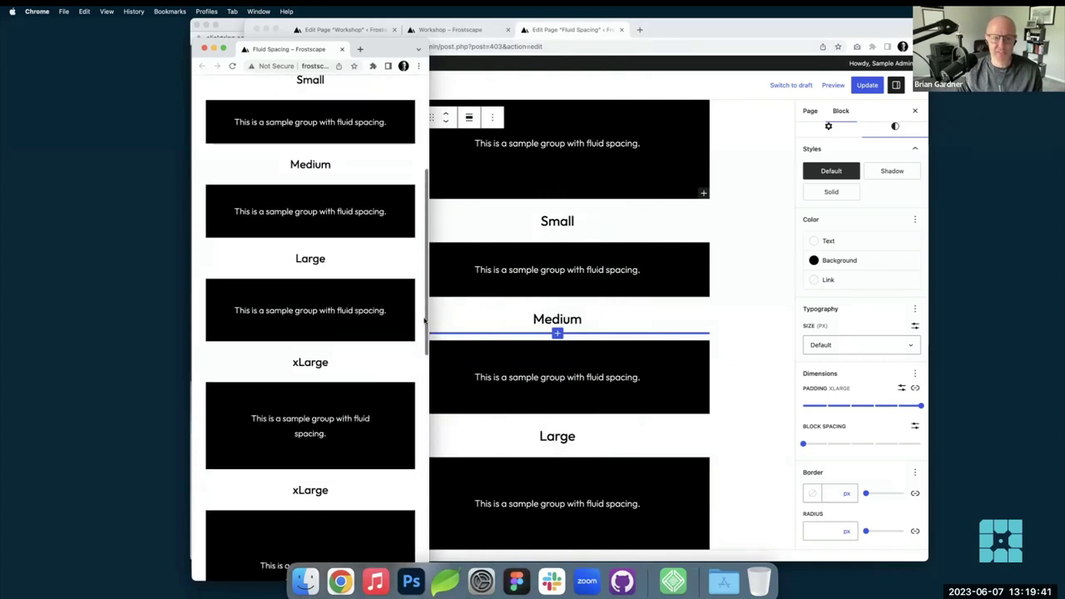
- Widen the Fluid Spacing demo window again, close it, and restore the page editor window to its place
drag(430, 319, 797, 337)
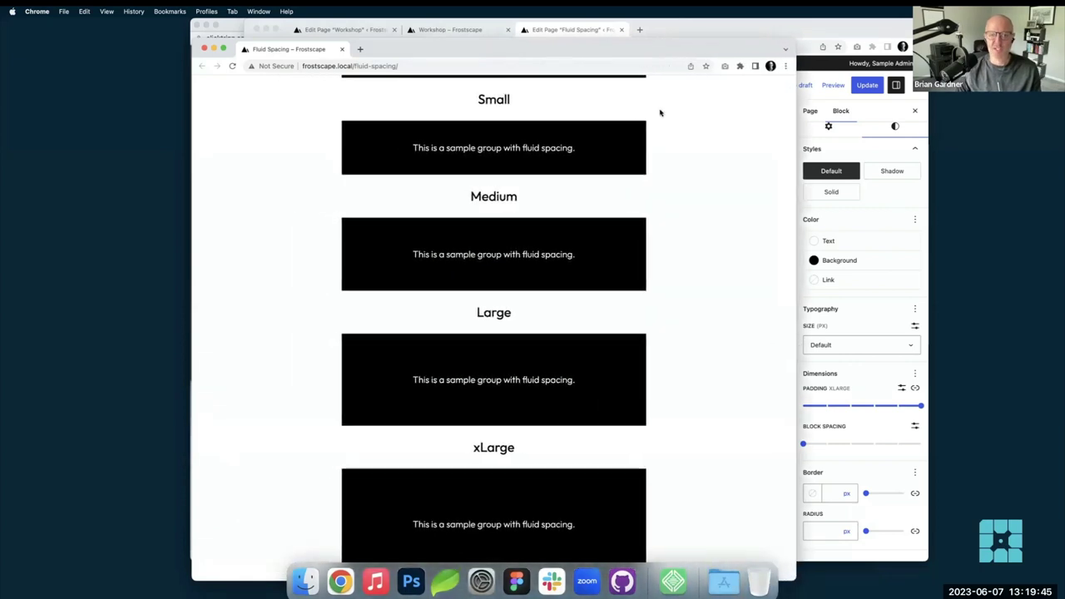
click(342, 49)
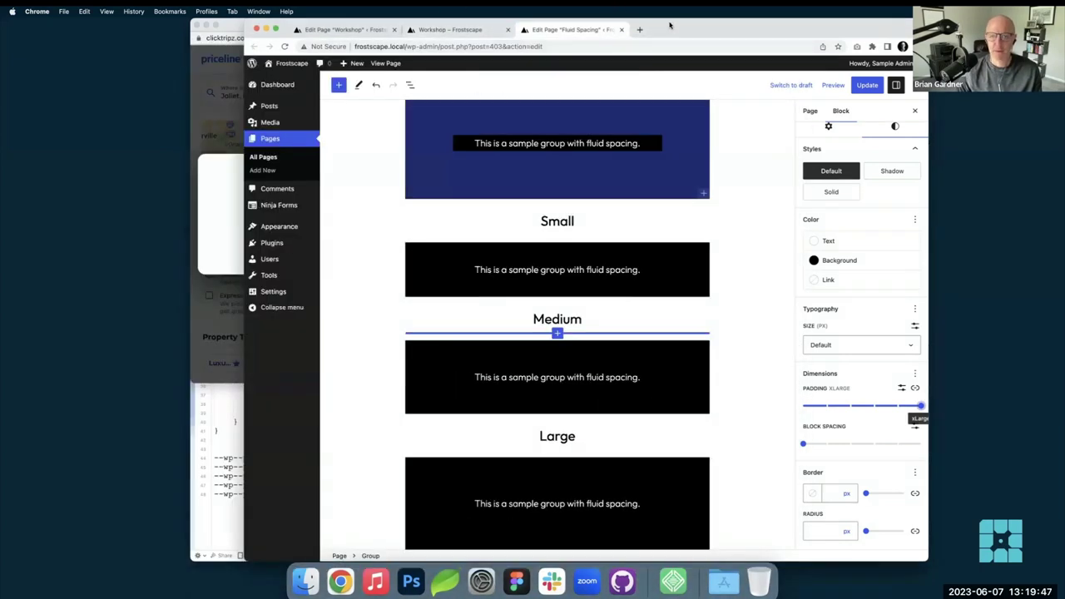
double_click(666, 25)
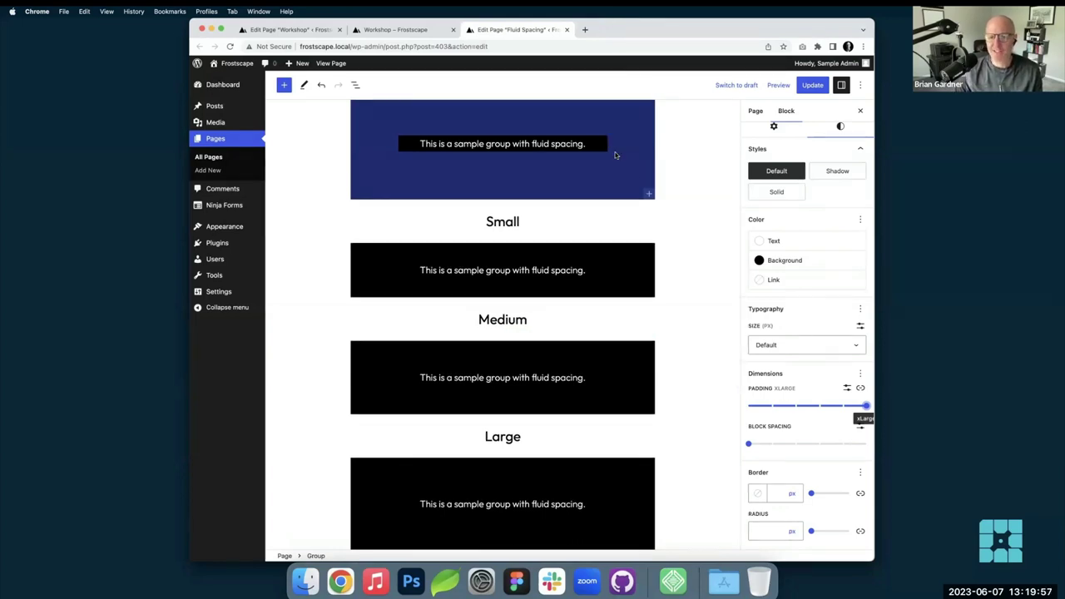
- Compare the spacingSizes in Coda's fluid-spacing.json with the xSmall sample group's padding in the Chrome page editor
click(446, 580)
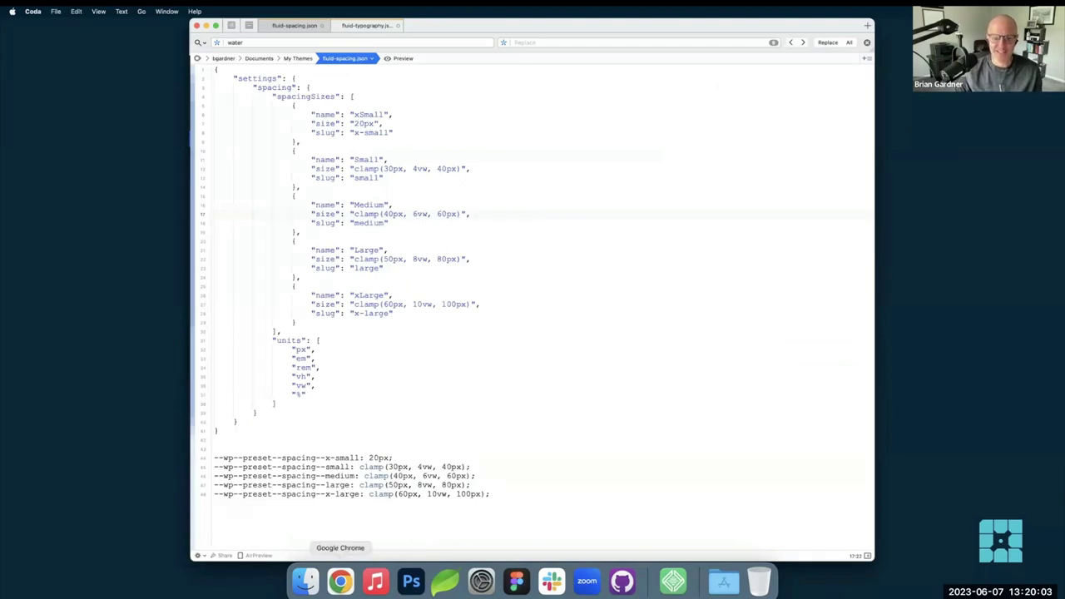
click(340, 580)
scroll(526, 191, up, 2)
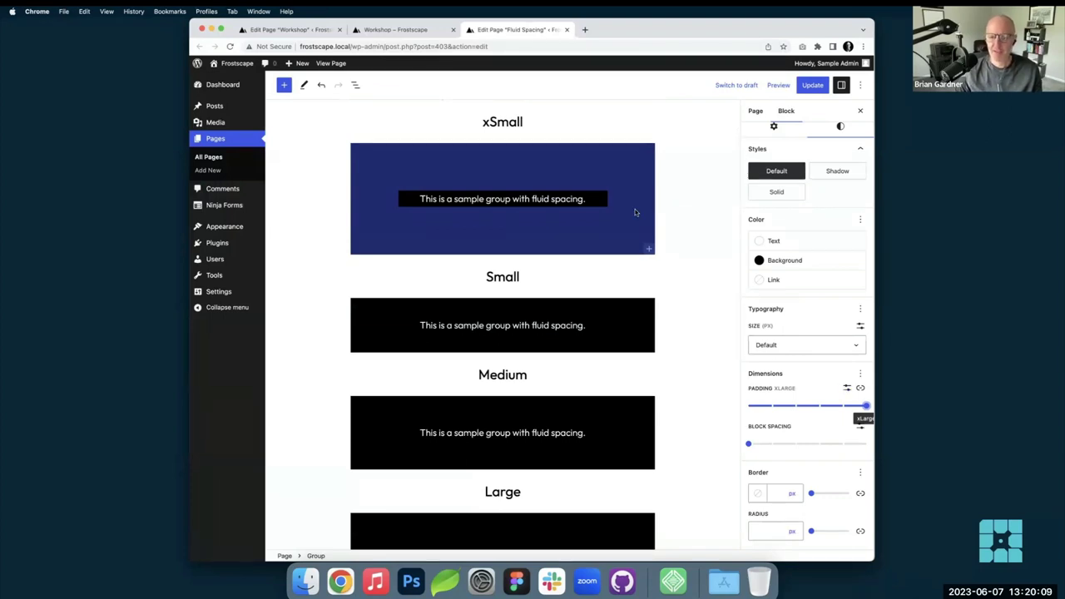
click(558, 170)
click(445, 582)
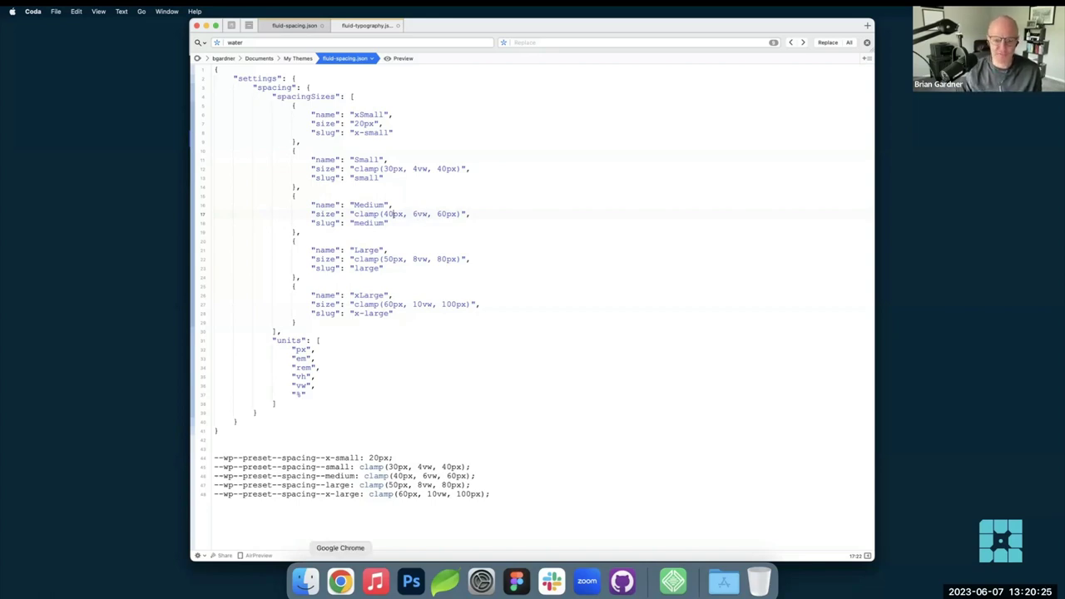
click(340, 581)
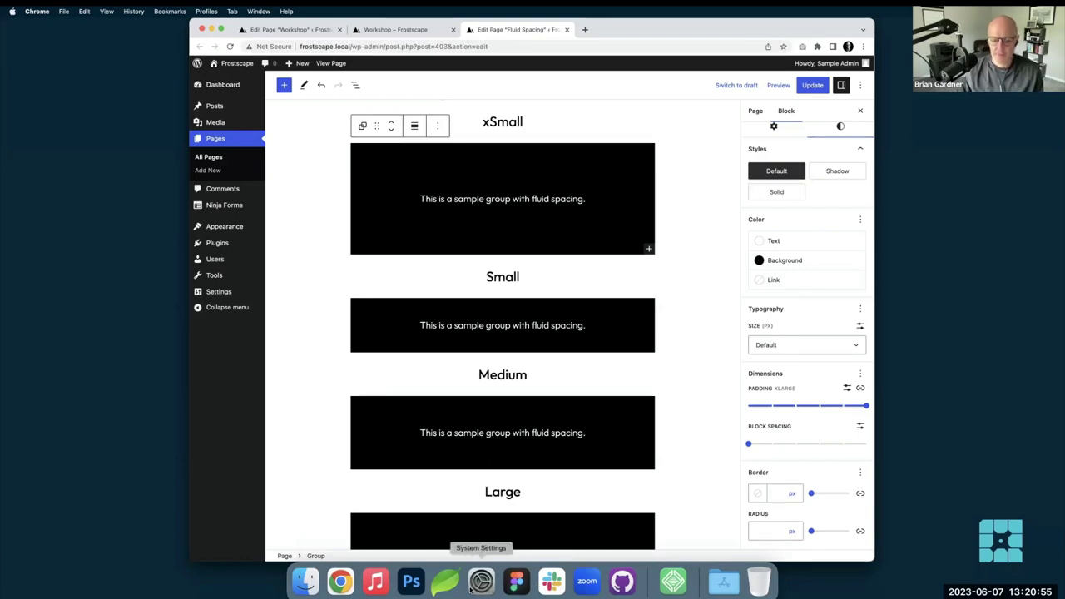
- Switch to Coda, glance at the font size definitions in fluid-typography.json, and return to fluid-spacing.json
click(446, 587)
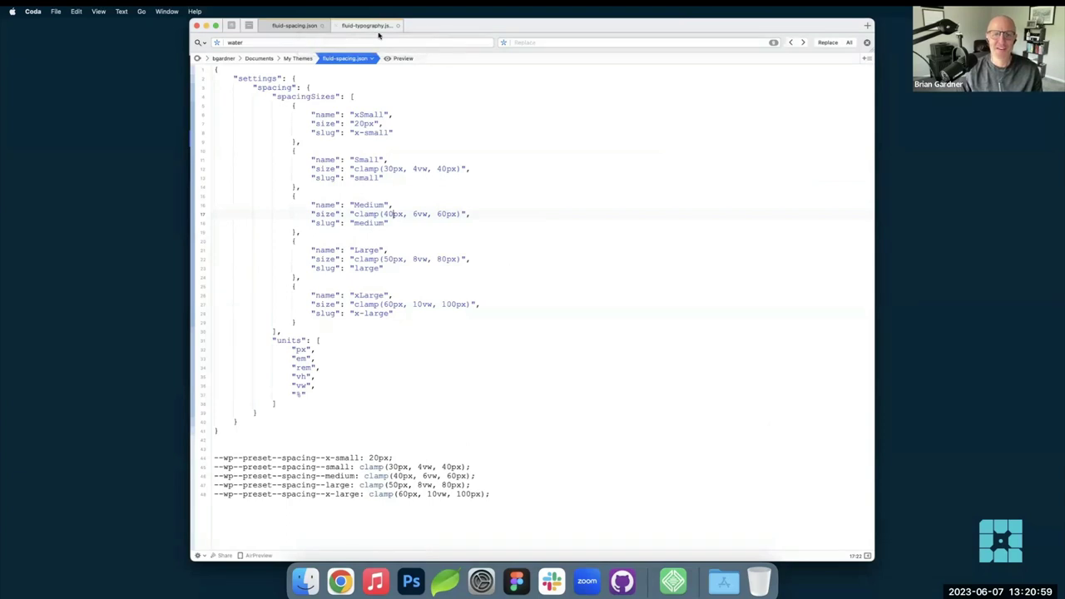
click(373, 28)
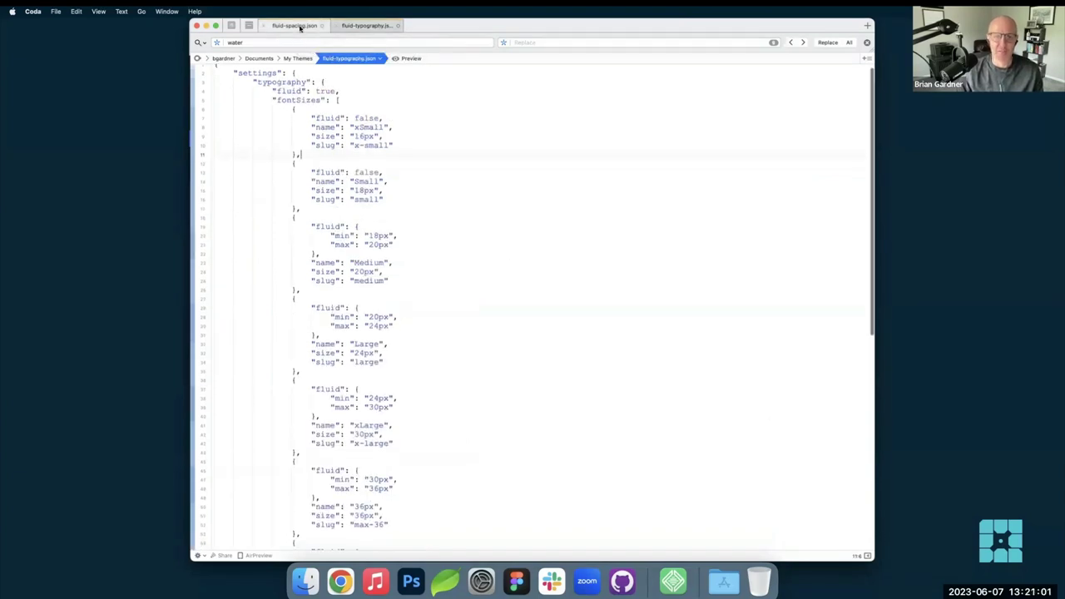
click(300, 28)
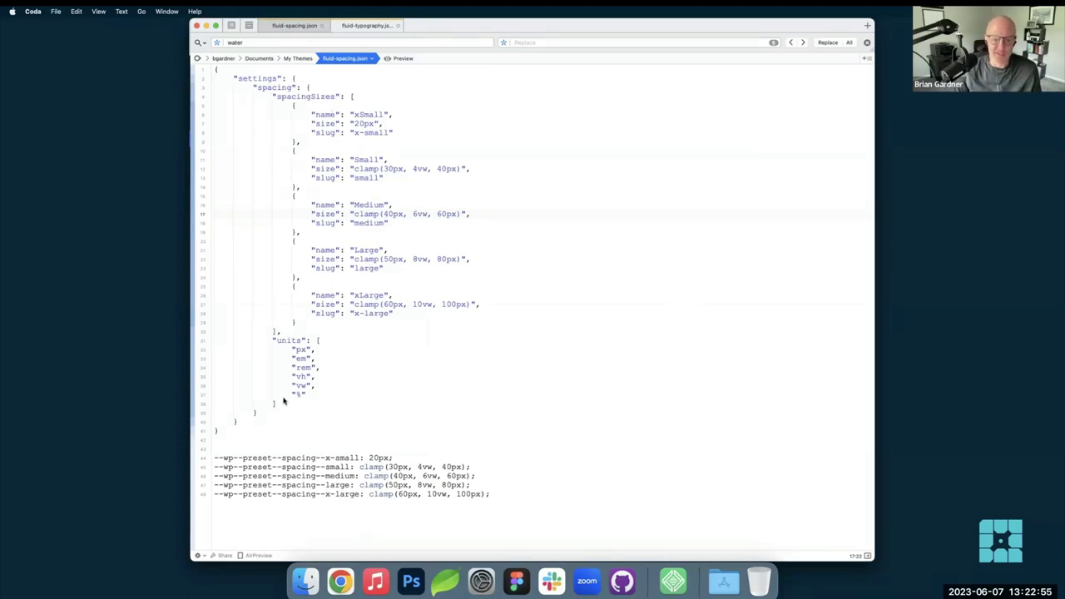
- Highlight the units array in fluid-spacing.json, delete its "px" entry, and undo the deletion
drag(283, 401, 220, 344)
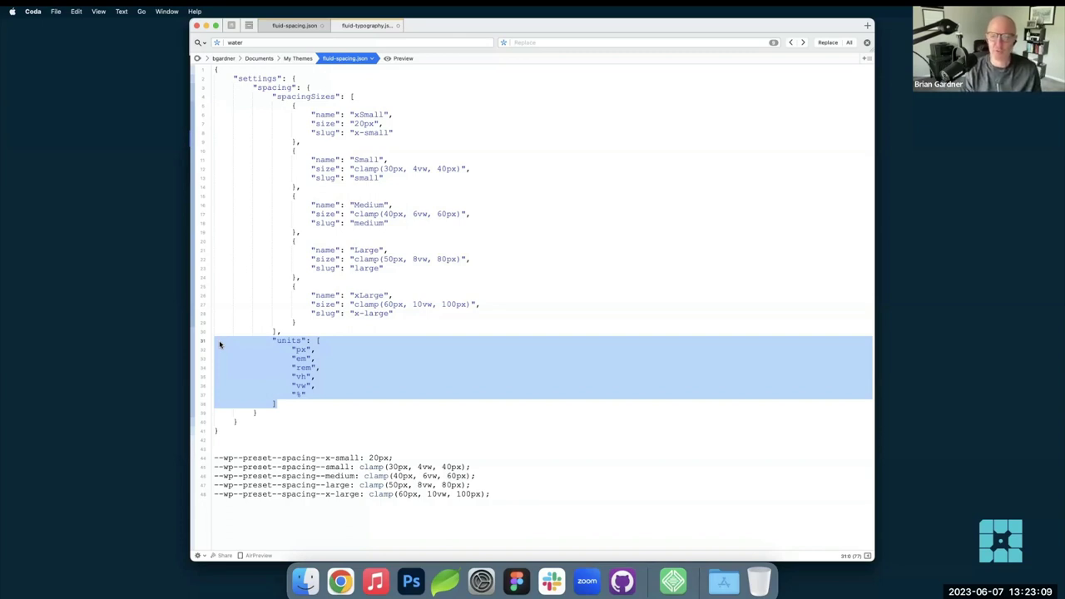
click(301, 350)
key(BackSpace)
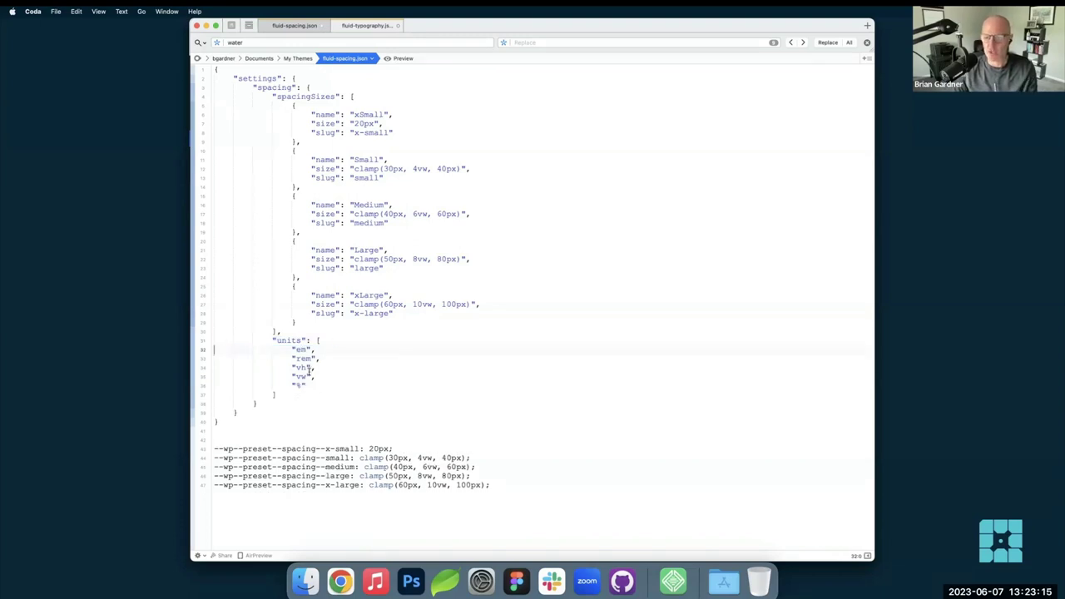
key(super+z)
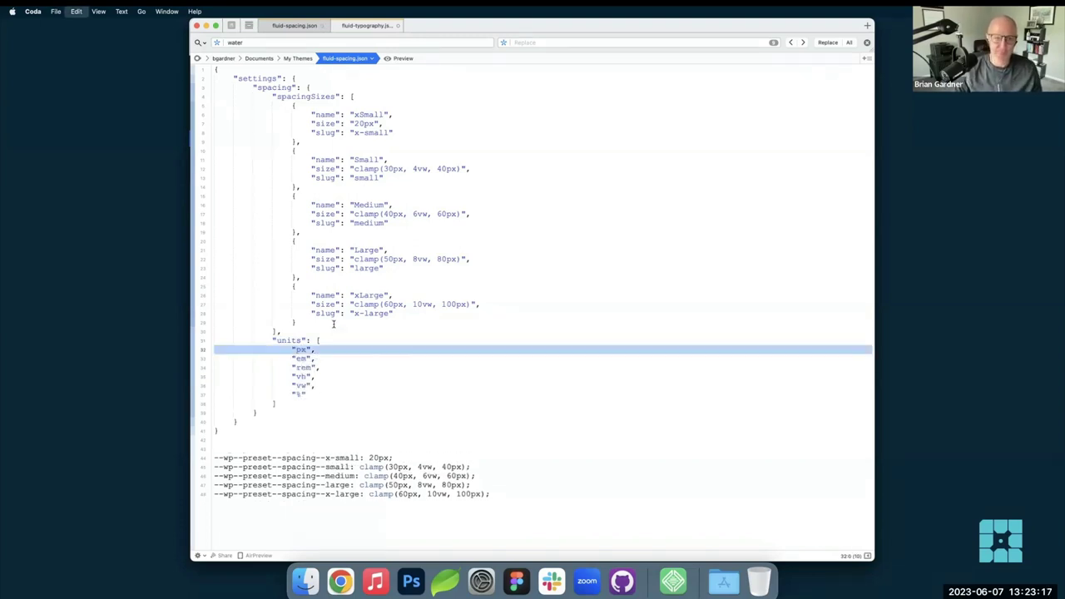
- Switch to Chrome and go through the workshop page from Fluid Spacing (Steps) past CSS Tricks: clamp() to Fluid Typography
click(341, 581)
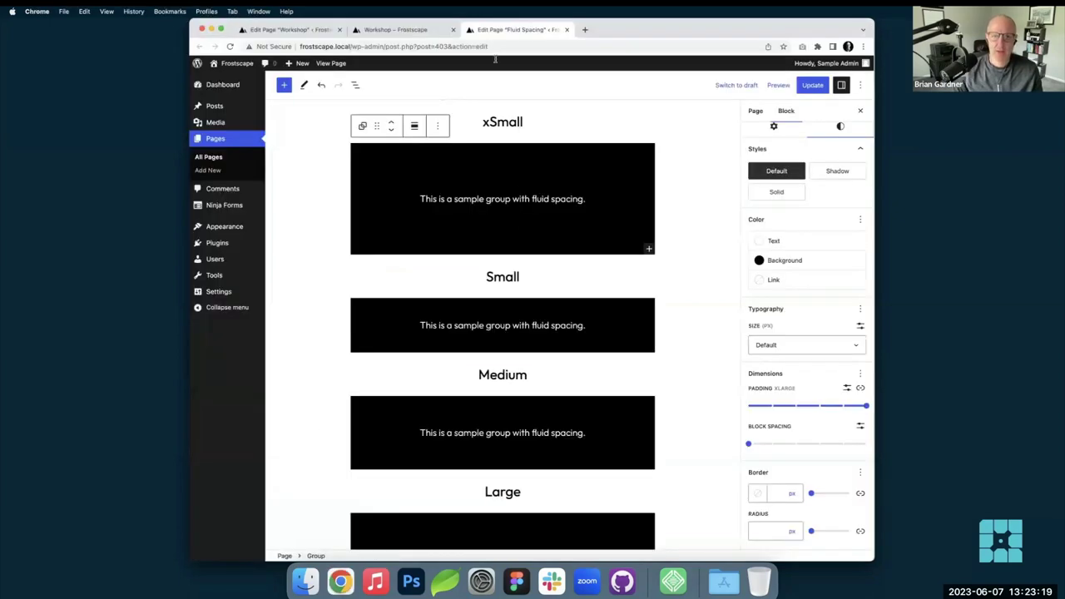
click(395, 30)
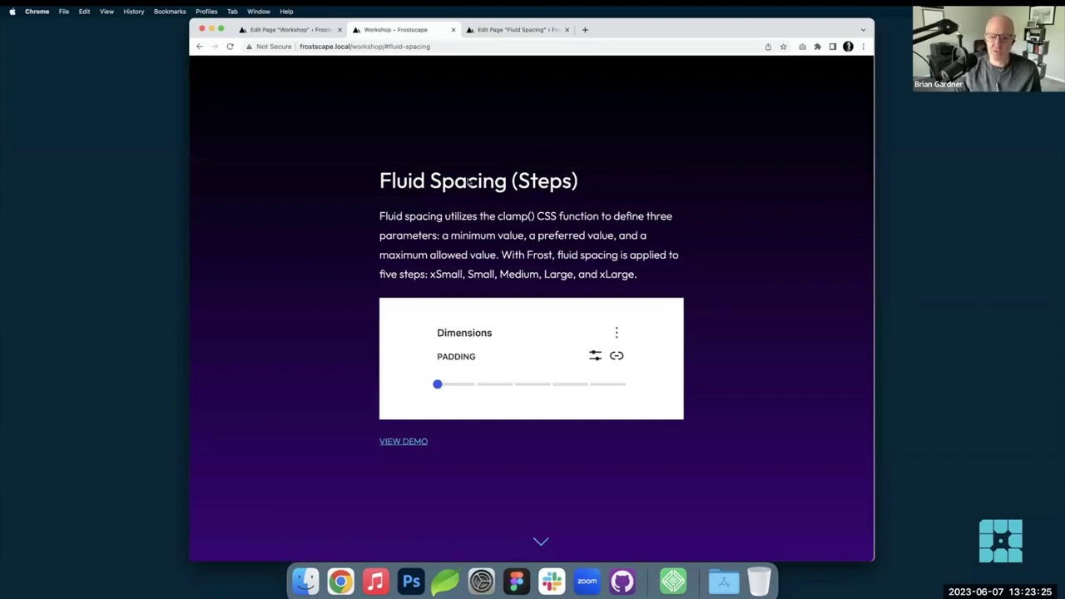
click(540, 544)
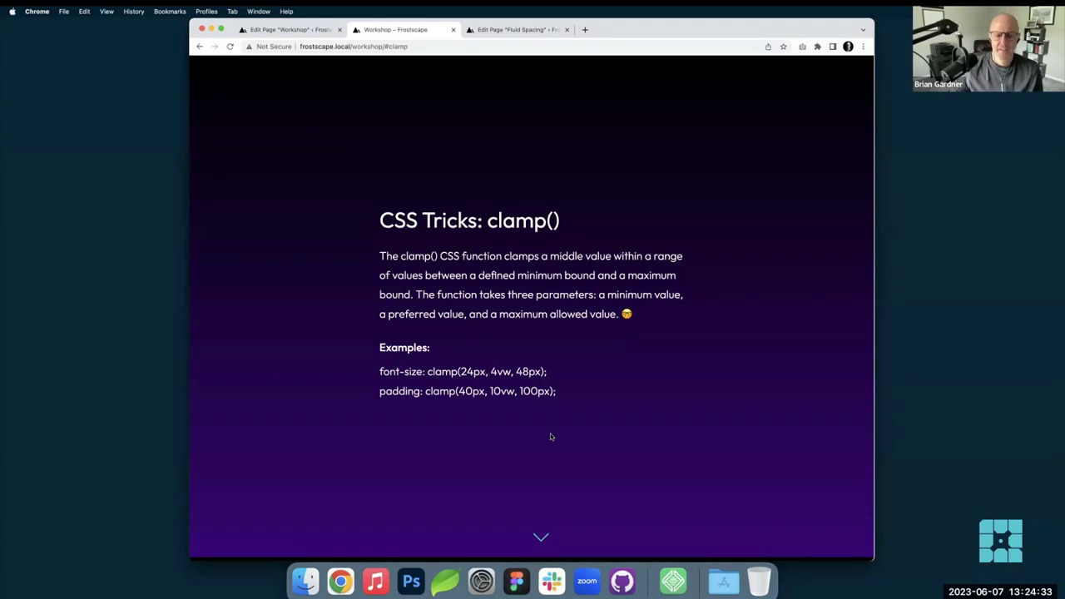
scroll(547, 441, down, 2)
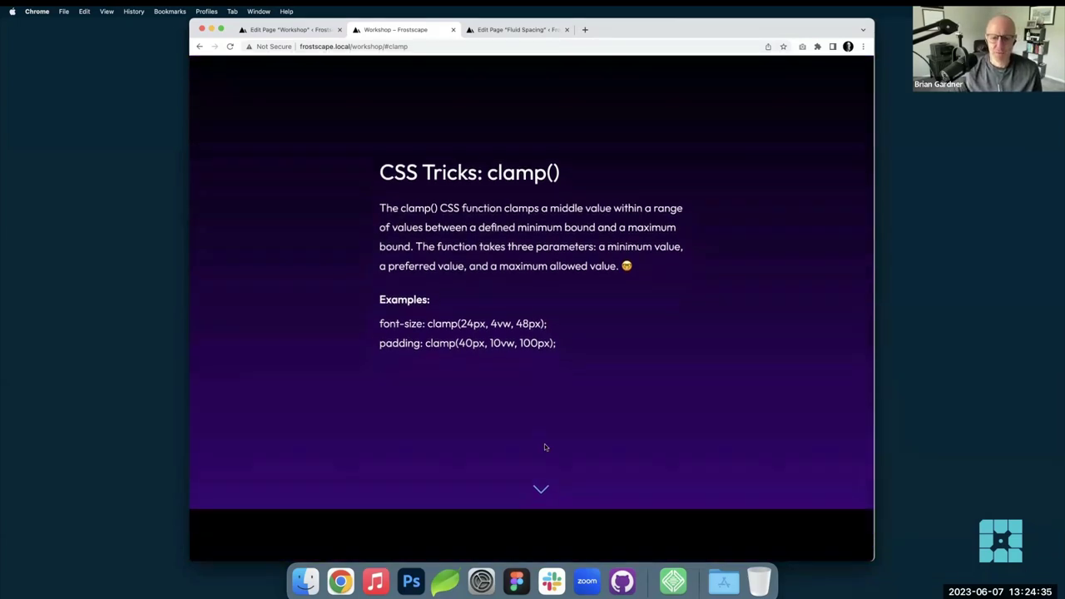
click(541, 489)
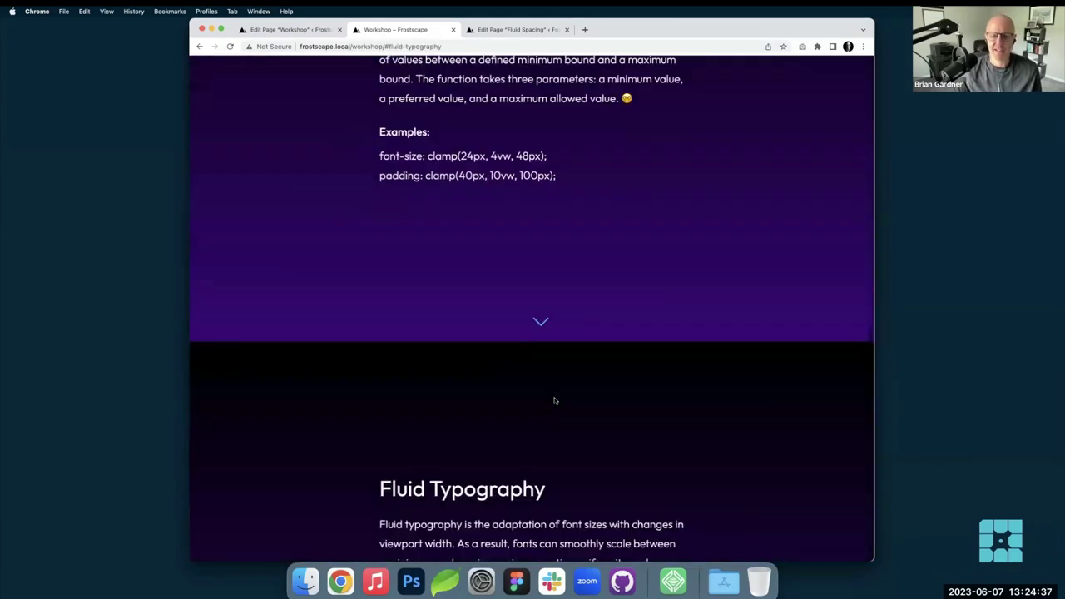
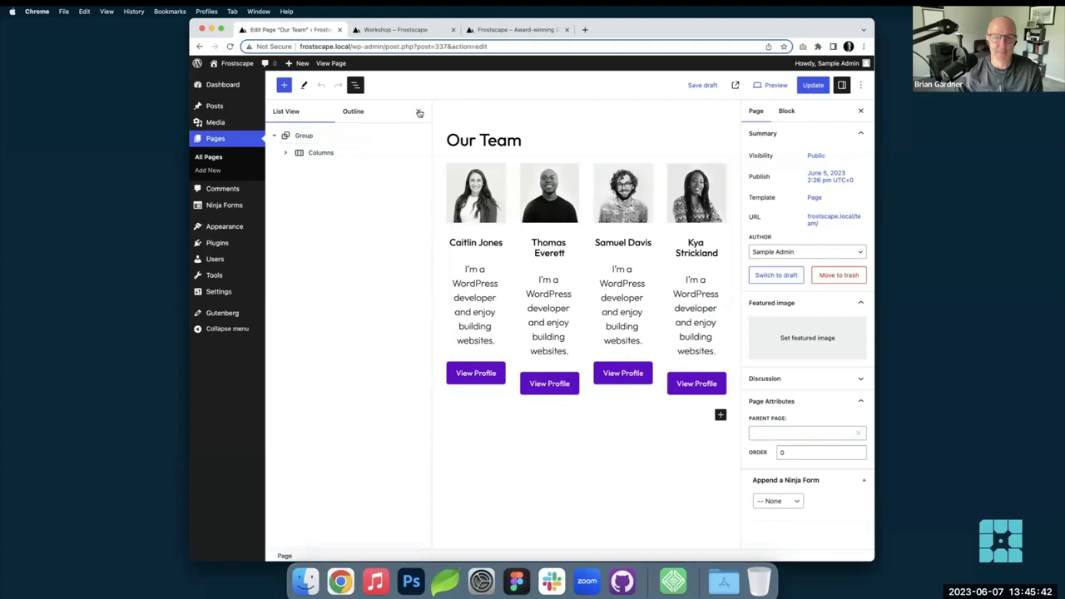
- Close the List View on the Our Team page and select the Columns block that holds the team members
click(418, 111)
right_click(431, 173)
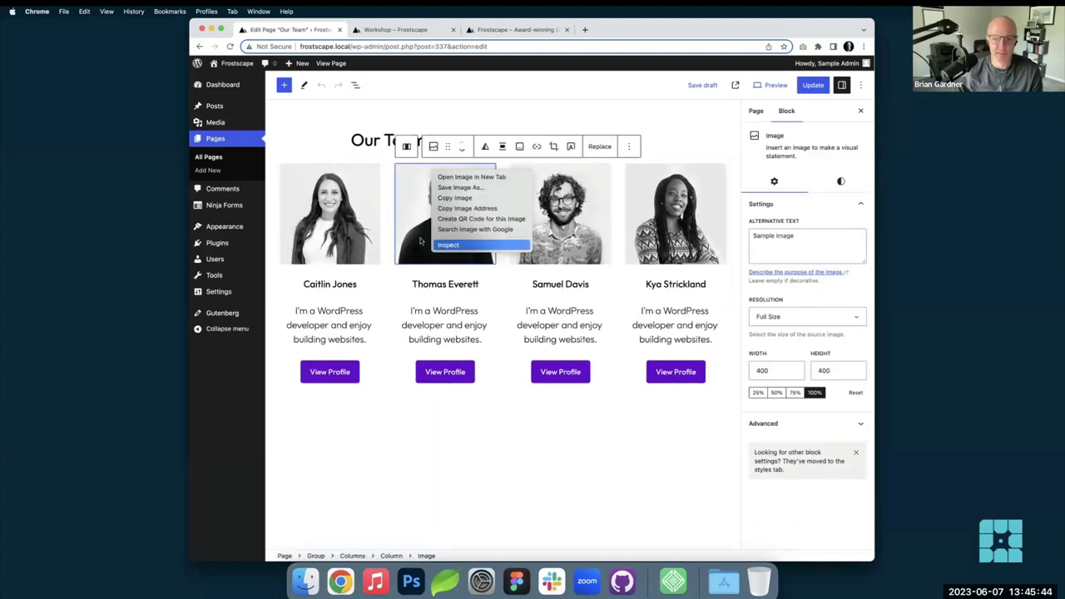
click(423, 242)
click(352, 556)
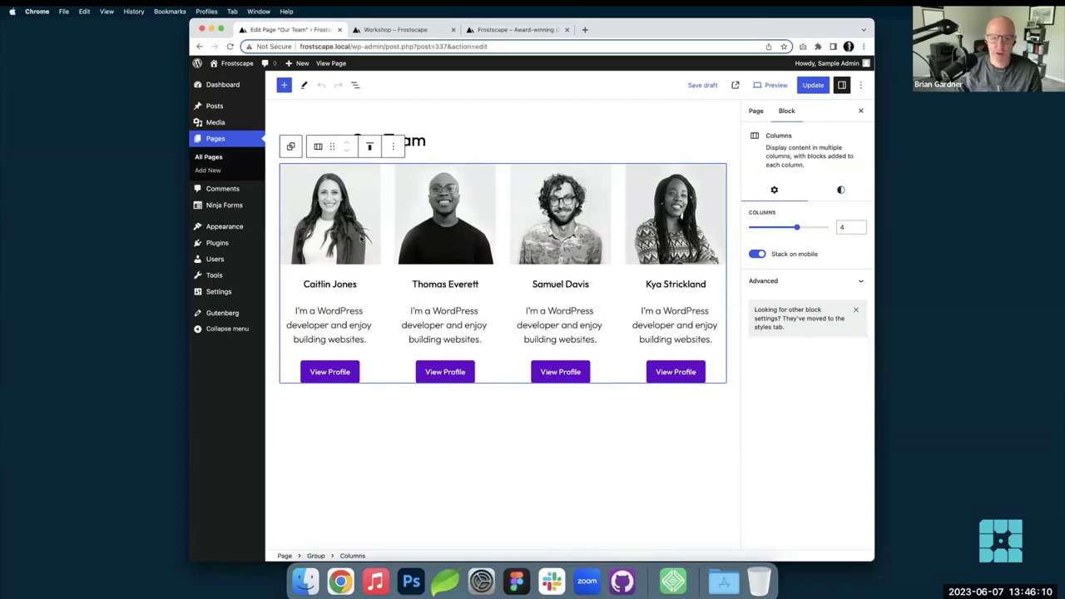
- Show the Columns block's style settings and check which controls its Dimensions options offer
click(840, 190)
scroll(796, 338, down, 2)
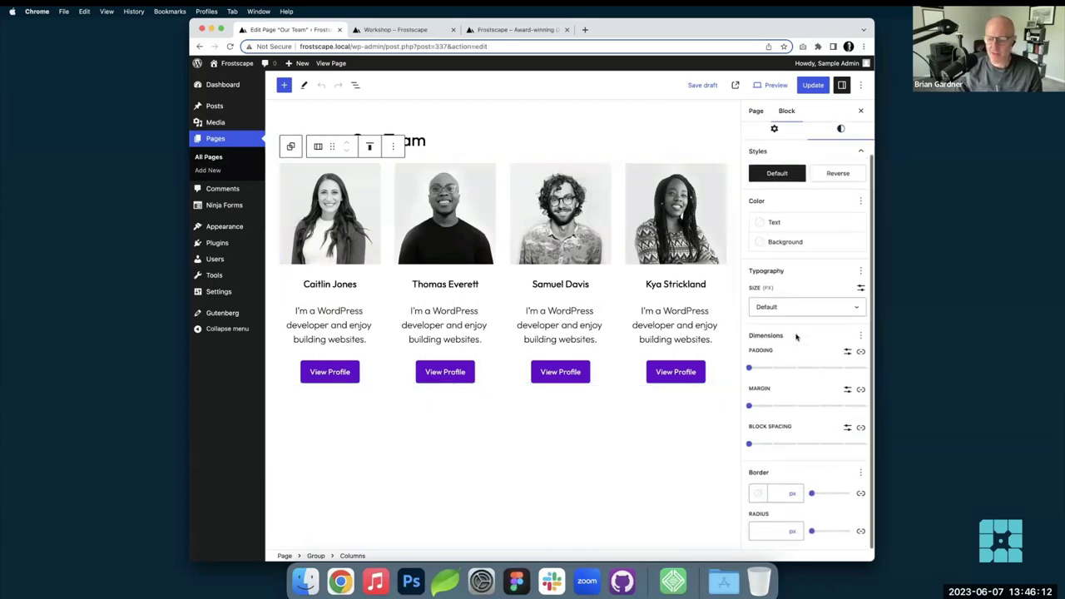
click(861, 336)
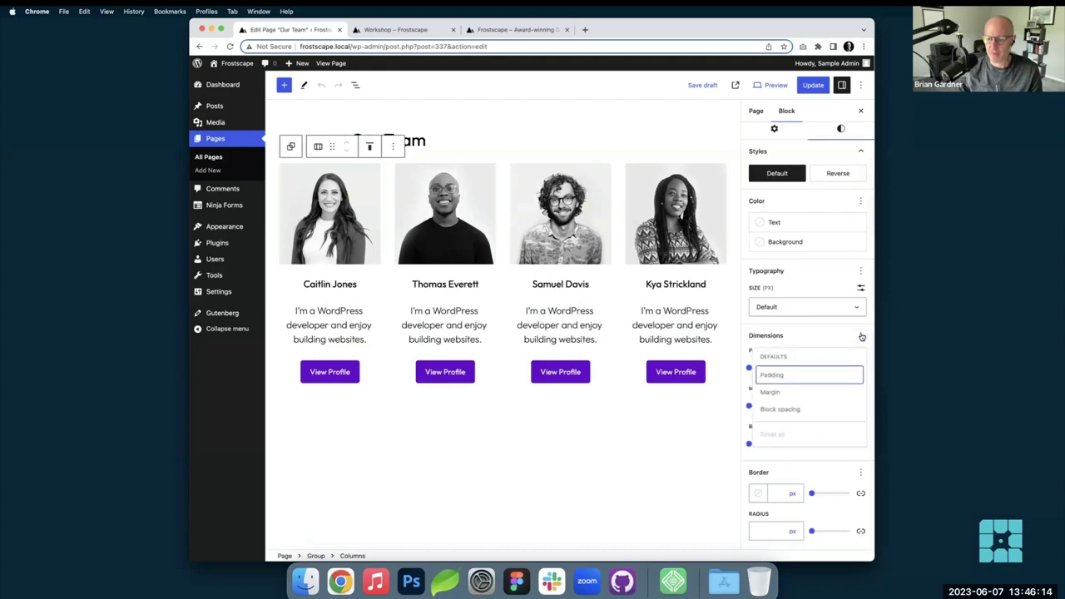
click(796, 343)
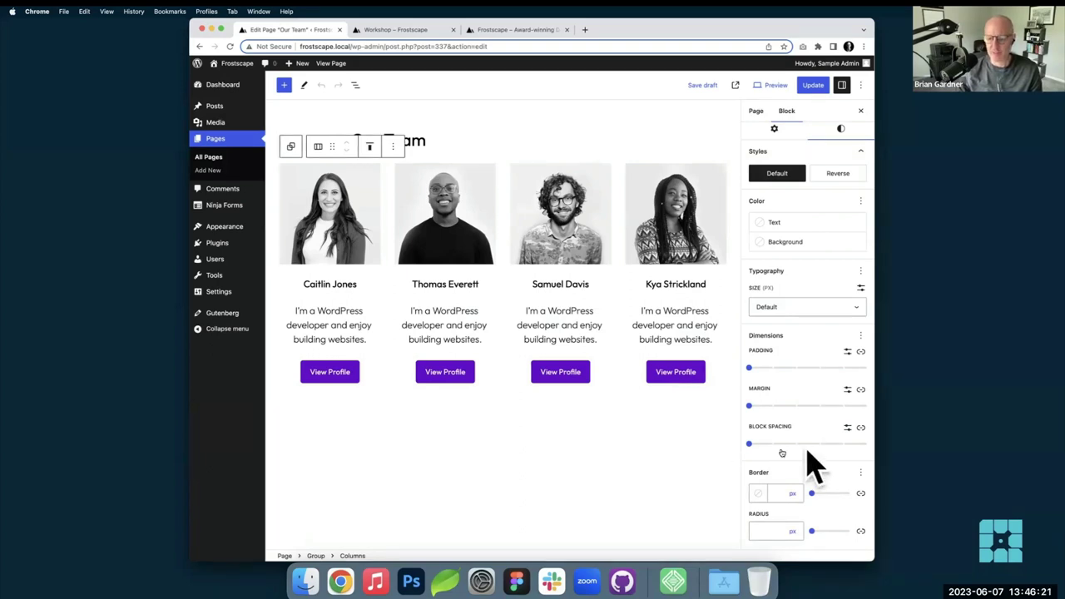
- Try the Our Team Columns block with its block spacing at 0 and at xLarge
click(752, 447)
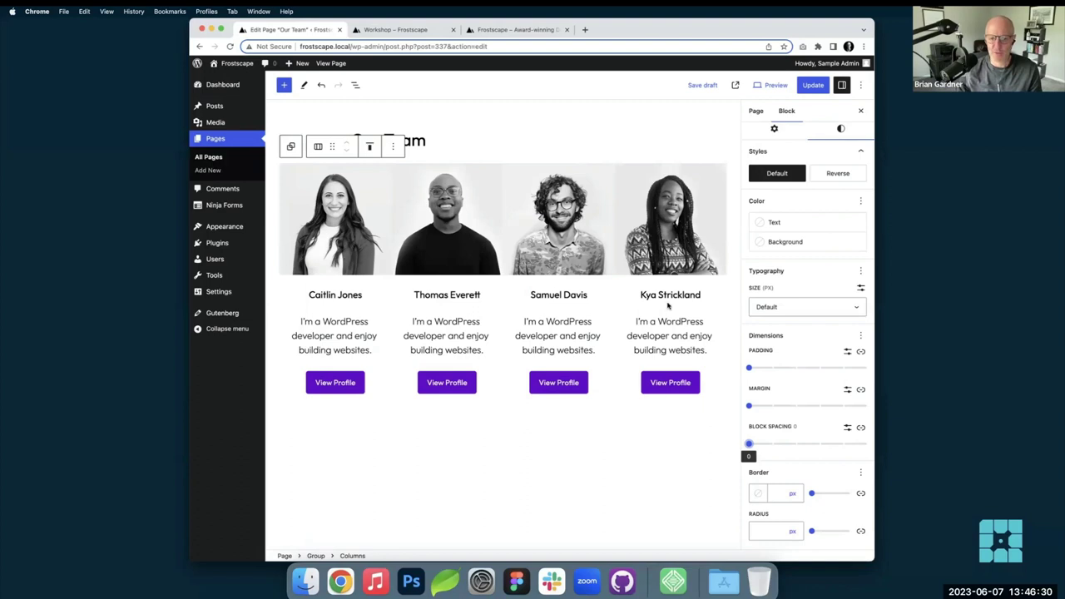
drag(750, 446, 862, 450)
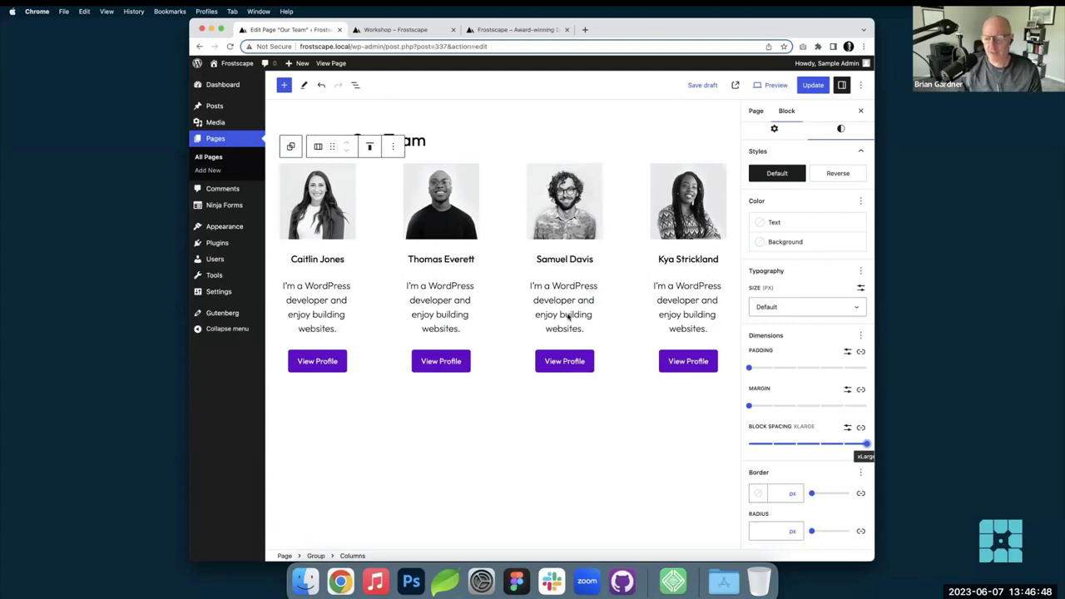
- Unlink the Columns block's vertical and horizontal block spacing and set the vertical spacing to xSmall
click(847, 427)
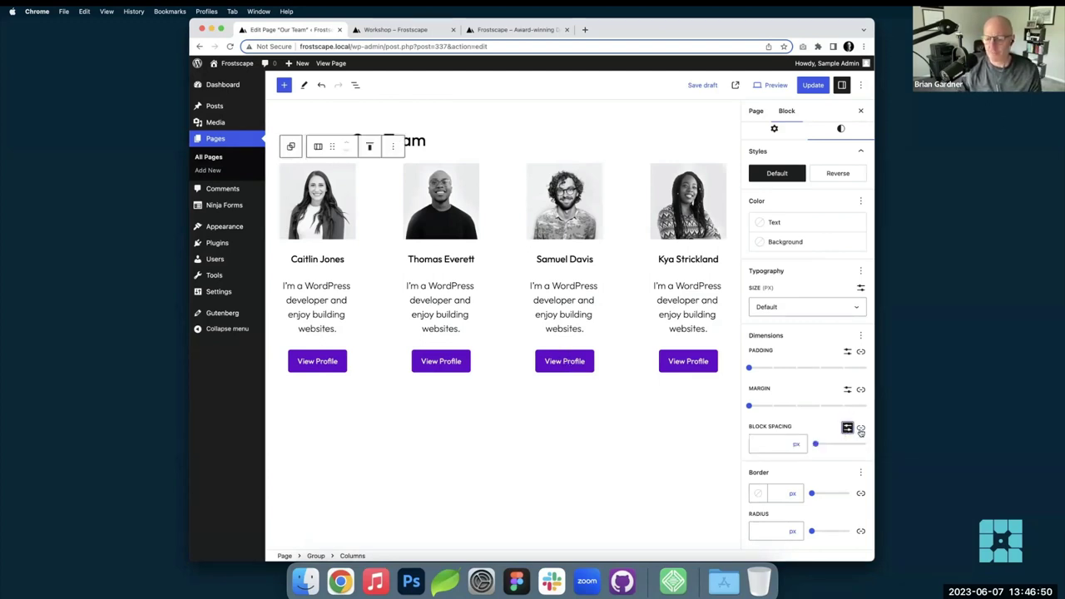
click(861, 428)
scroll(832, 416, down, 2)
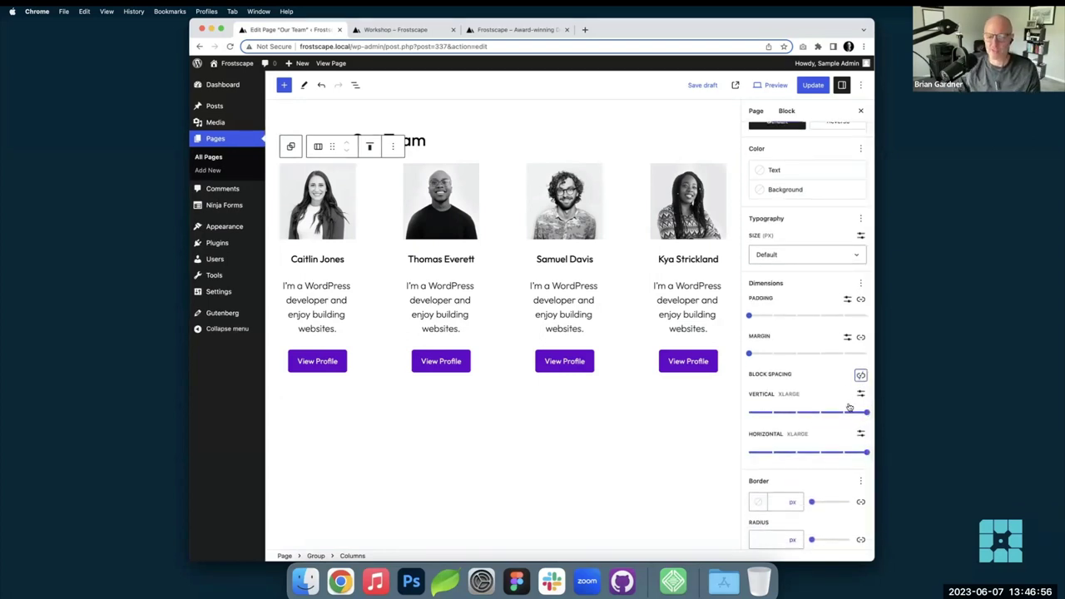
drag(866, 413, 772, 416)
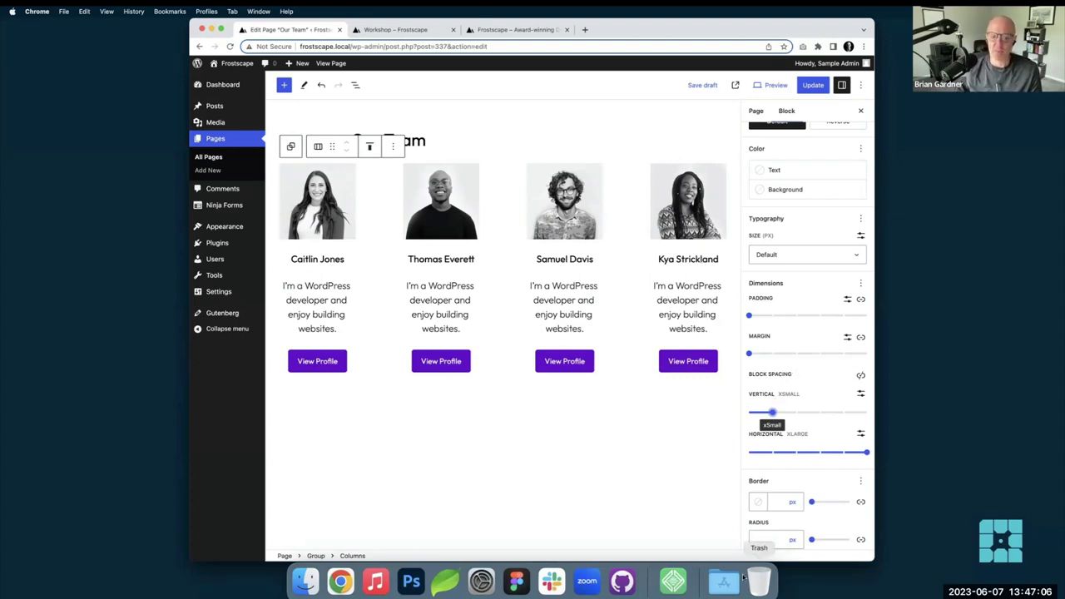
- Leave the Our Team page without saving its changes and open the Front page for editing
click(215, 139)
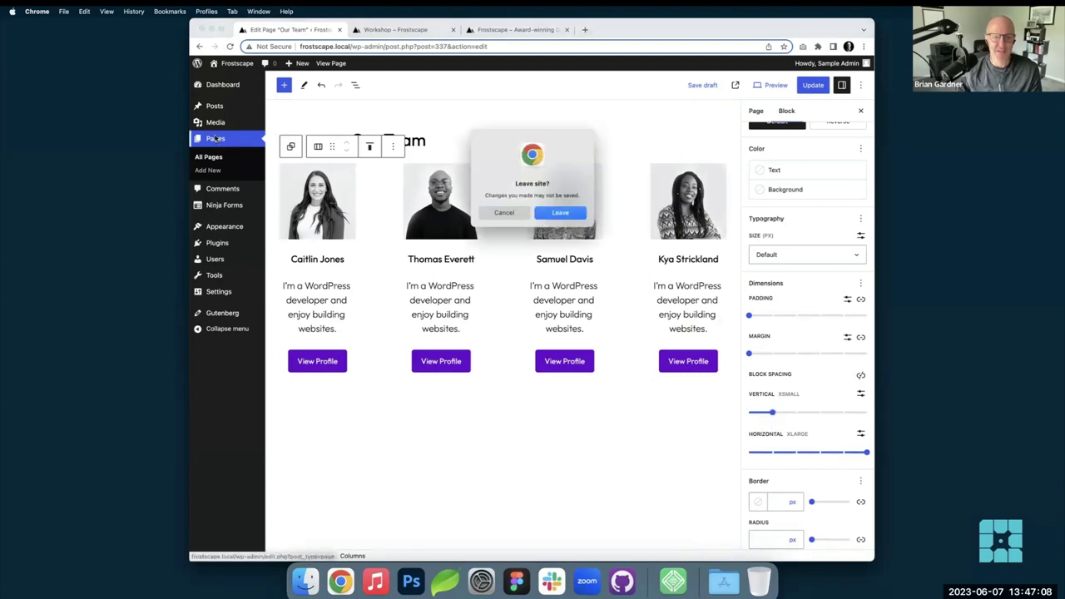
click(550, 215)
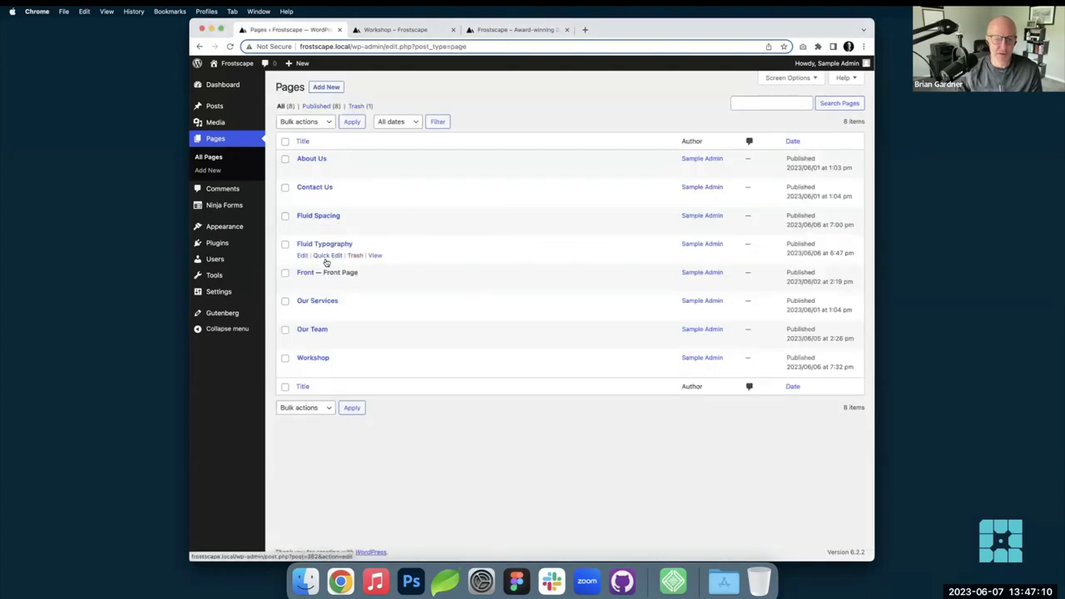
click(305, 273)
scroll(440, 255, down, 5)
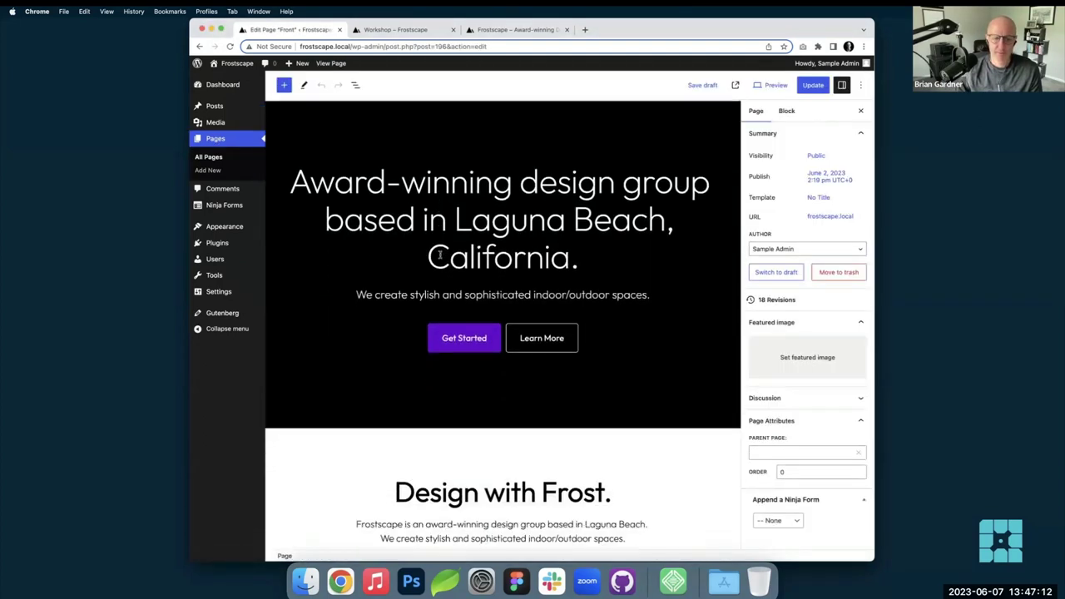
scroll(440, 255, down, 3)
scroll(487, 236, up, 3)
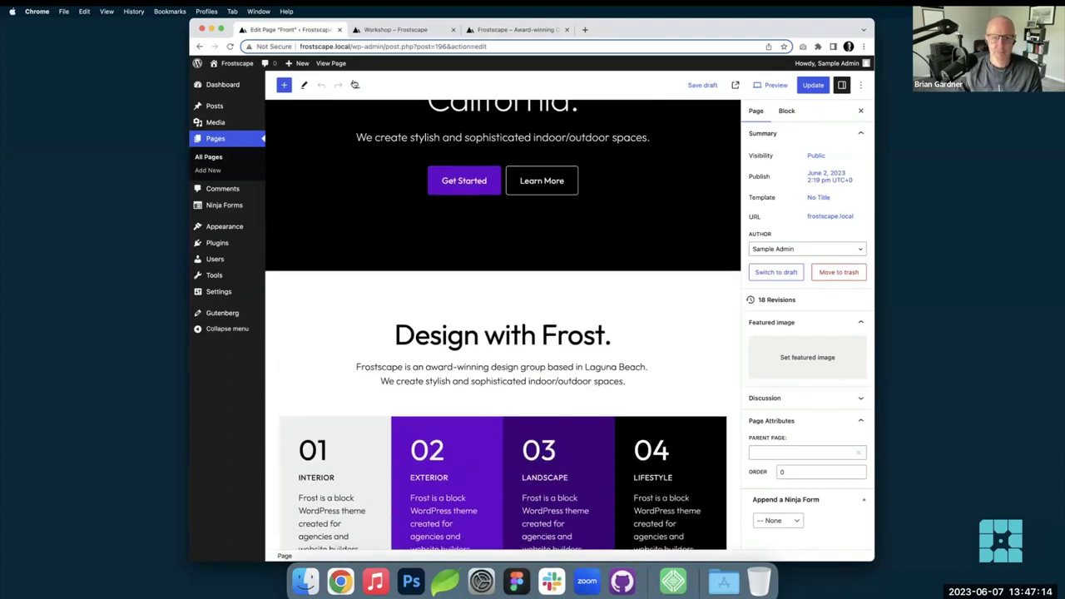
- Show the List View and select the second Group, which holds the "Design with Frost." section
click(353, 86)
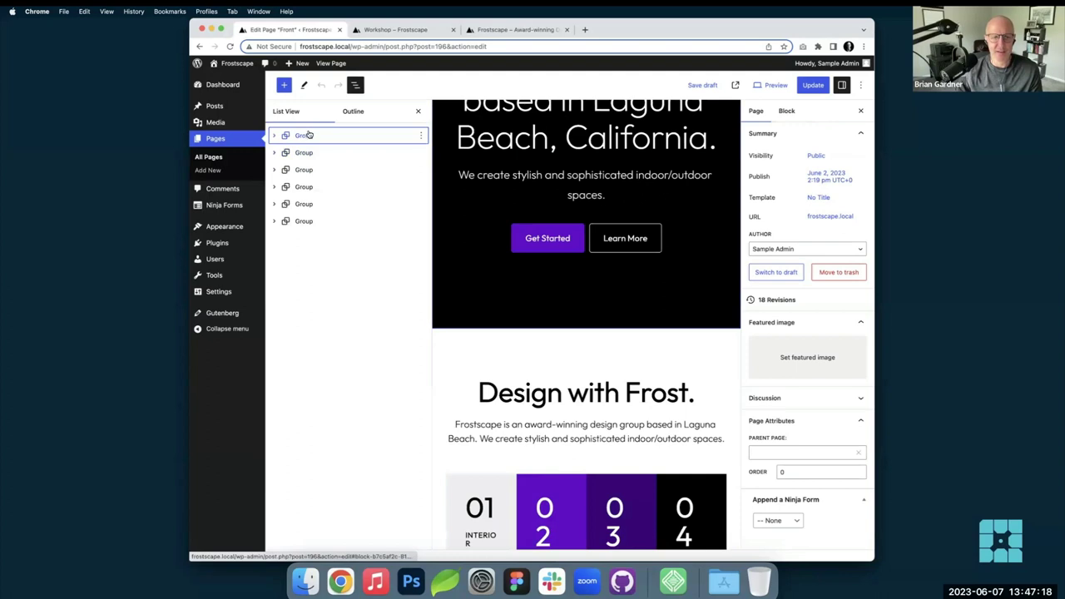
scroll(615, 175, up, 5)
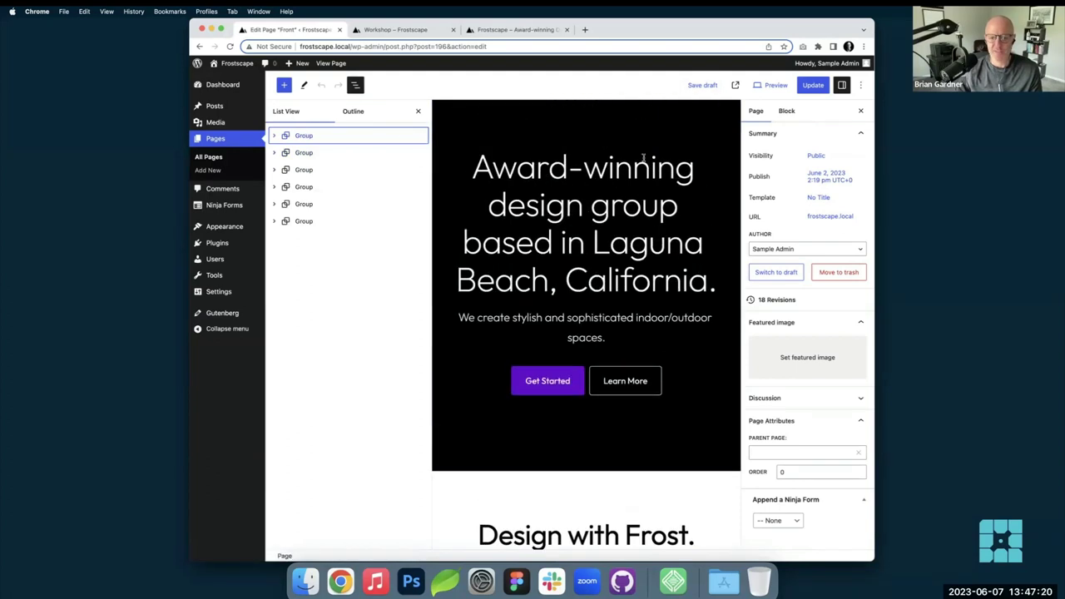
scroll(643, 160, down, 5)
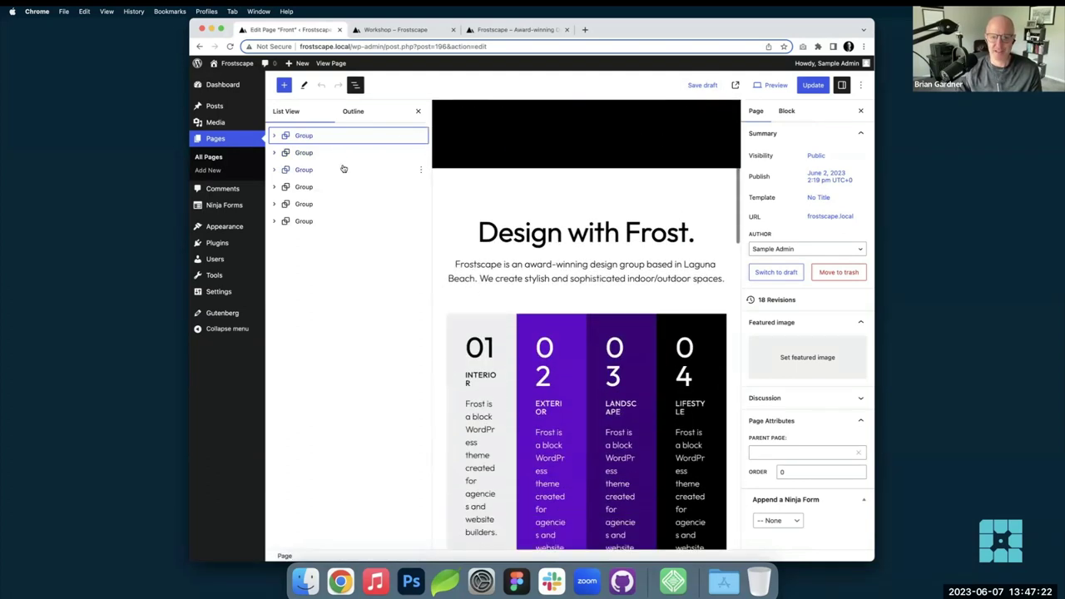
scroll(481, 213, up, 2)
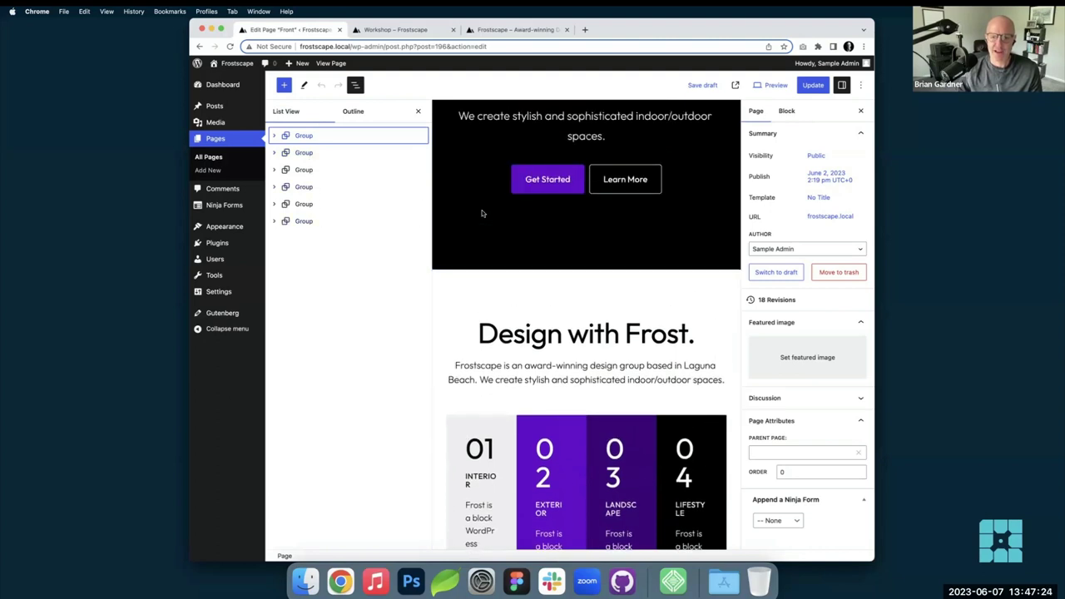
click(303, 152)
scroll(535, 221, up, 3)
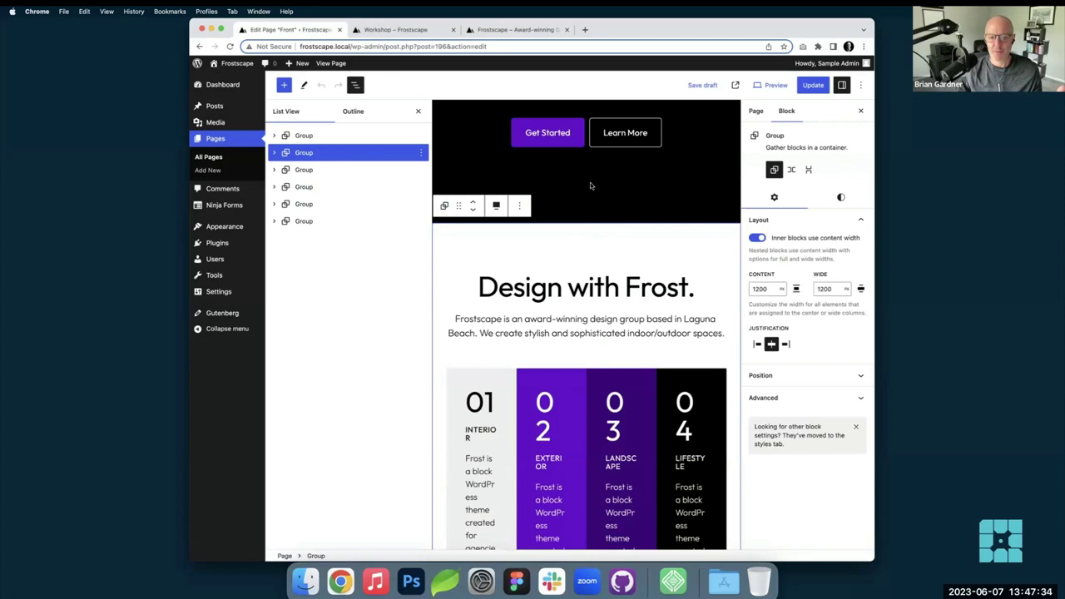
- Collapse the hero Group in the List View, select it, and reselect the "Design with Frost." Group for comparison
click(625, 133)
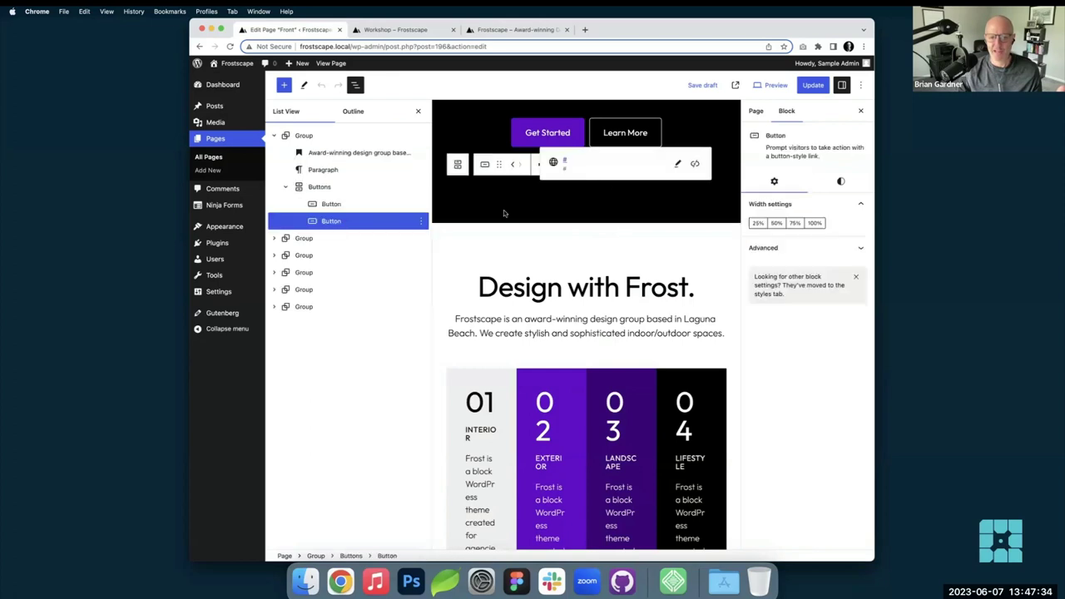
click(275, 135)
click(299, 138)
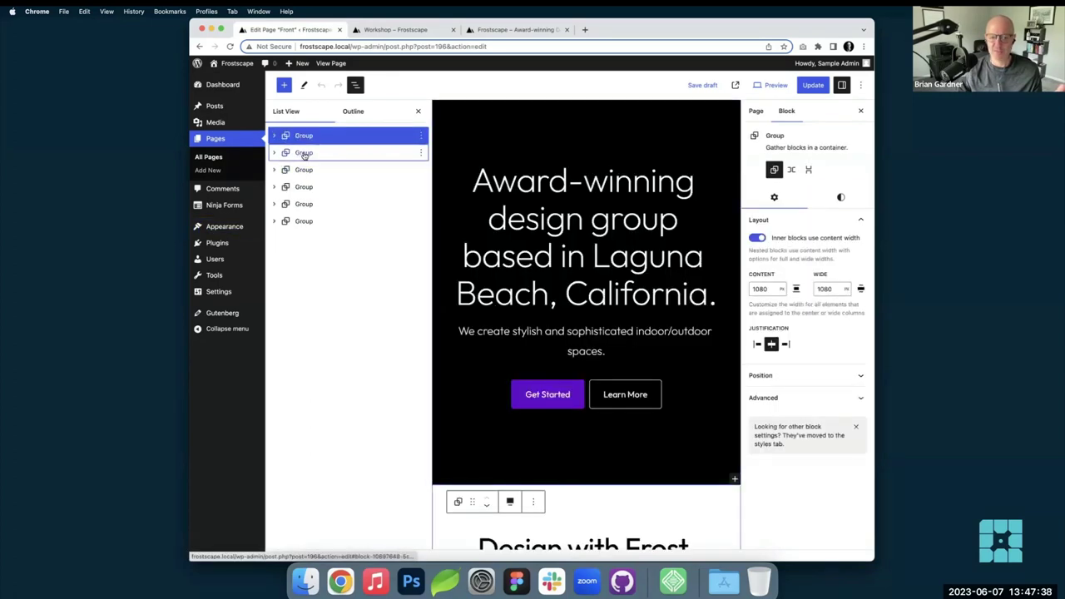
click(302, 153)
scroll(567, 228, up, 2)
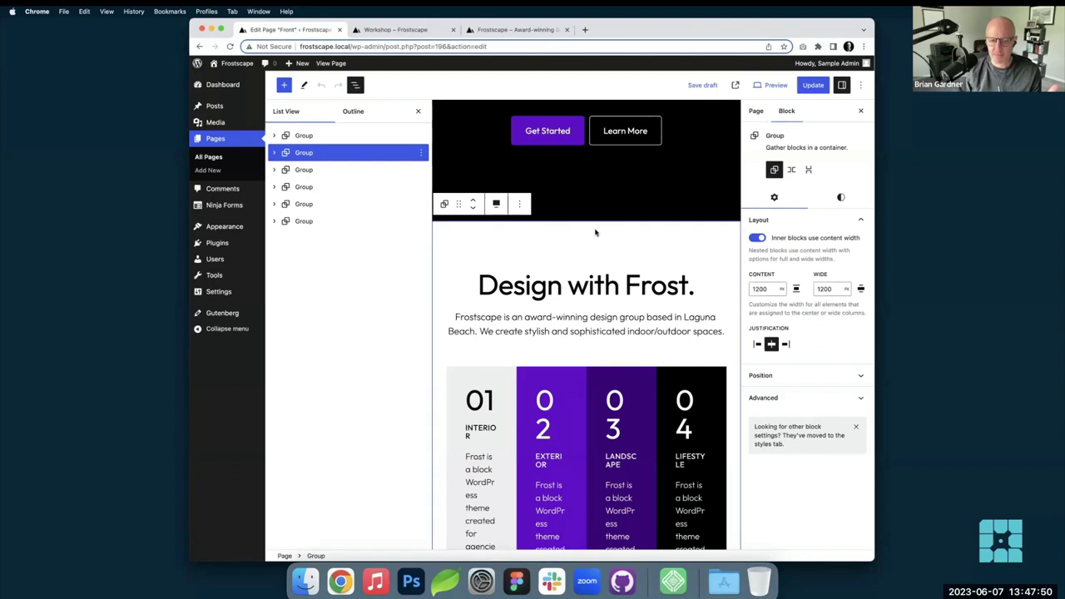
- Show the Group's style settings and examine its padding and margin values under Dimensions
click(841, 197)
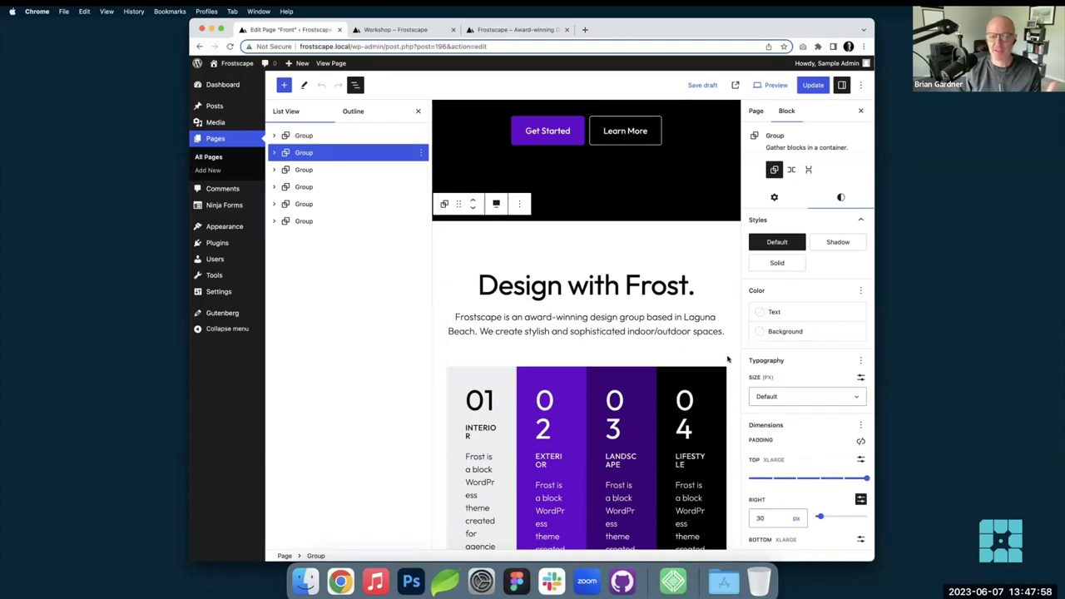
scroll(727, 359, down, 2)
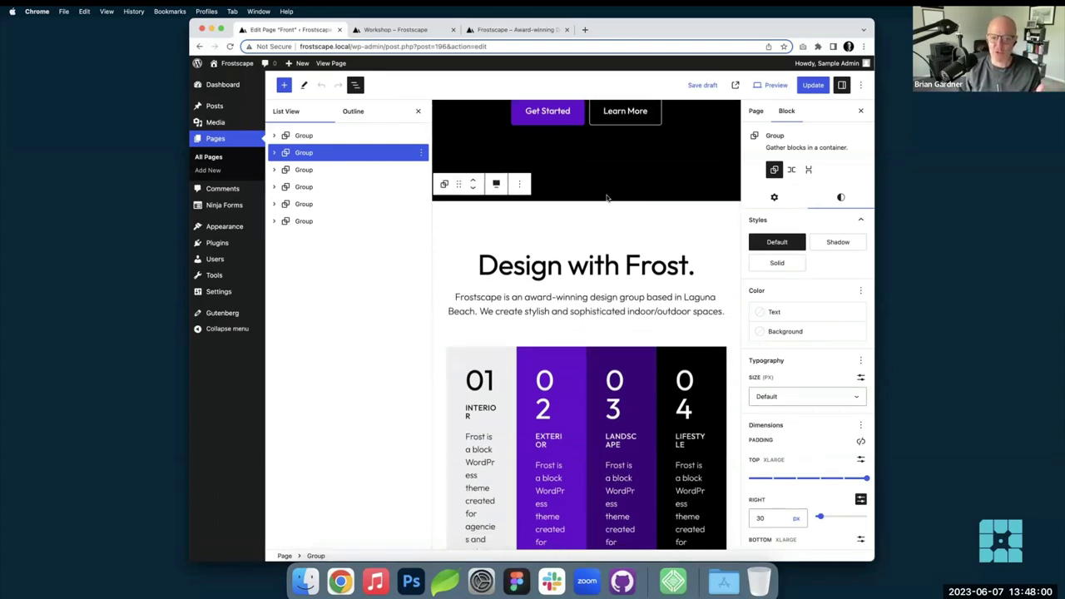
scroll(839, 441, down, 3)
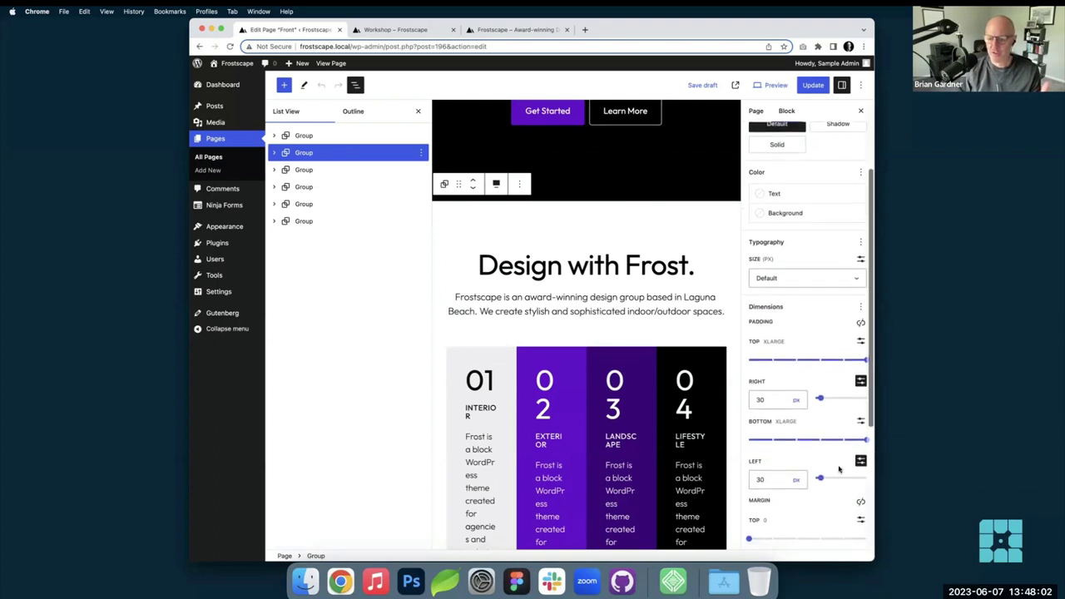
scroll(832, 450, down, 2)
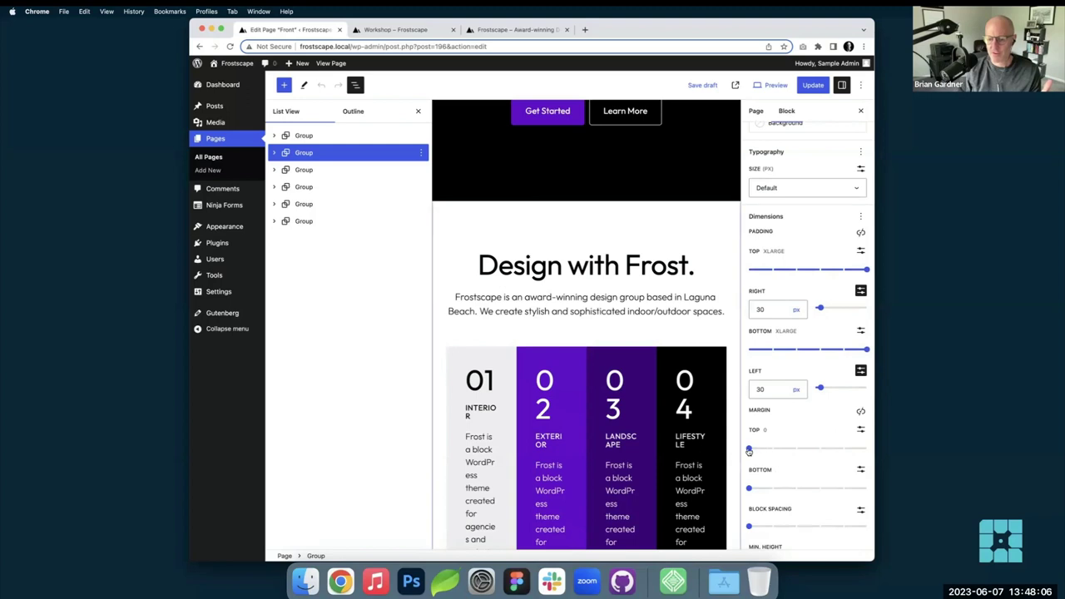
- Switch the Group's top margin to a custom px value, clear it, and enter 0 again
scroll(661, 328, up, 1)
click(861, 429)
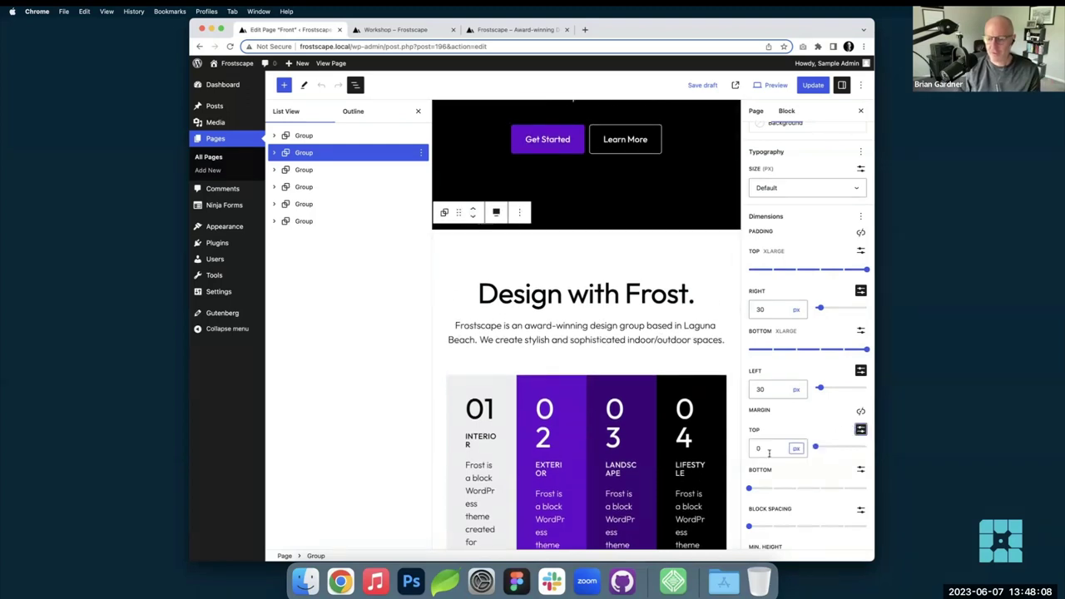
click(774, 448)
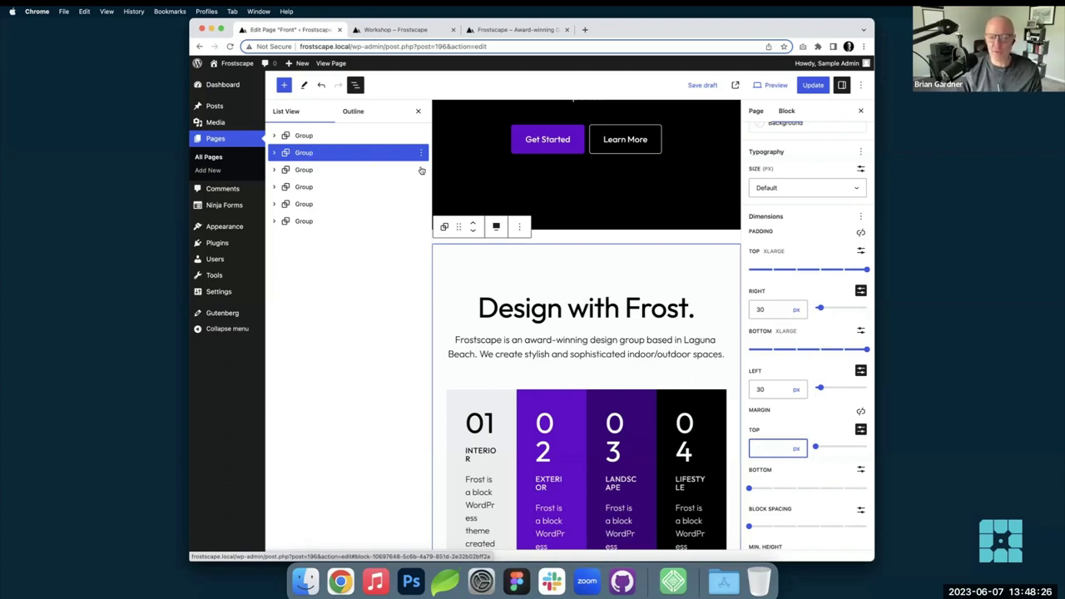
mouse_move(783, 443)
text(0)
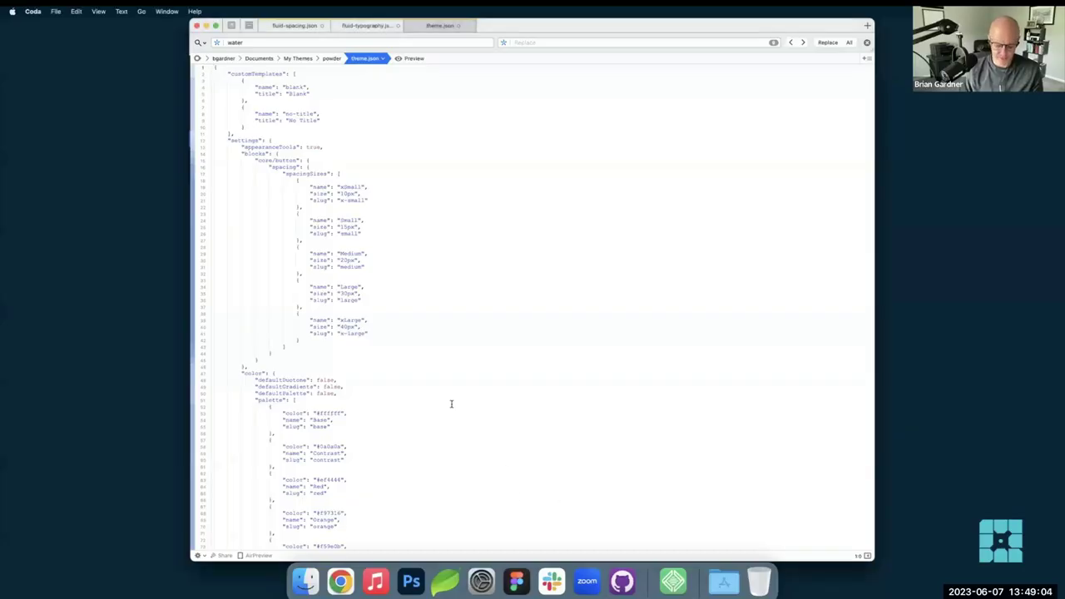
- Enlarge the text of theme.json in Coda and highlight the whole core/spacer entry
key(super+equal)
key(super+equal)
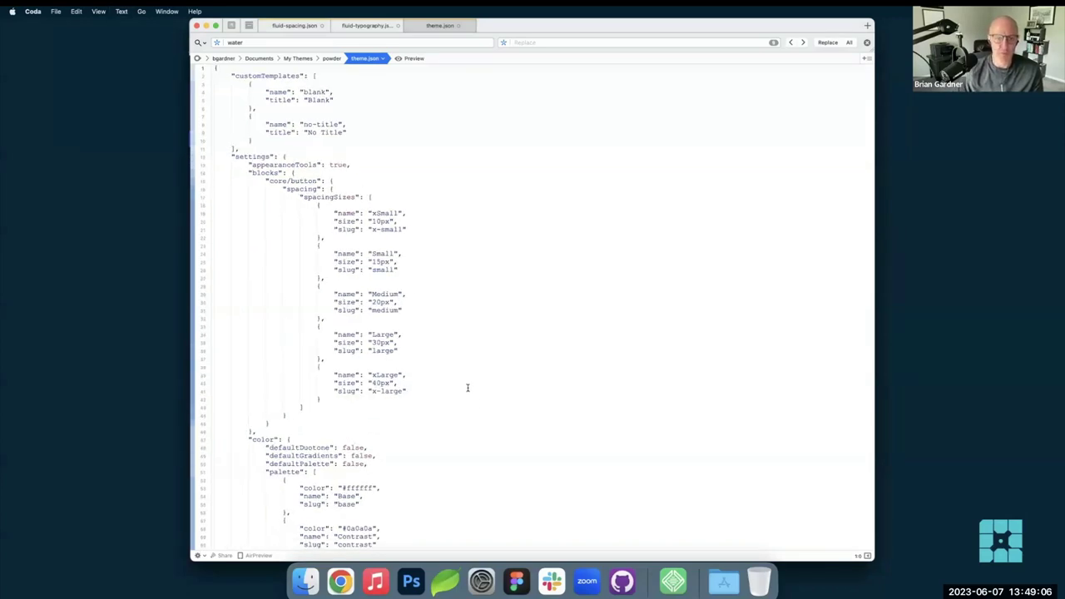
scroll(466, 385, down, 15)
scroll(397, 281, down, 20)
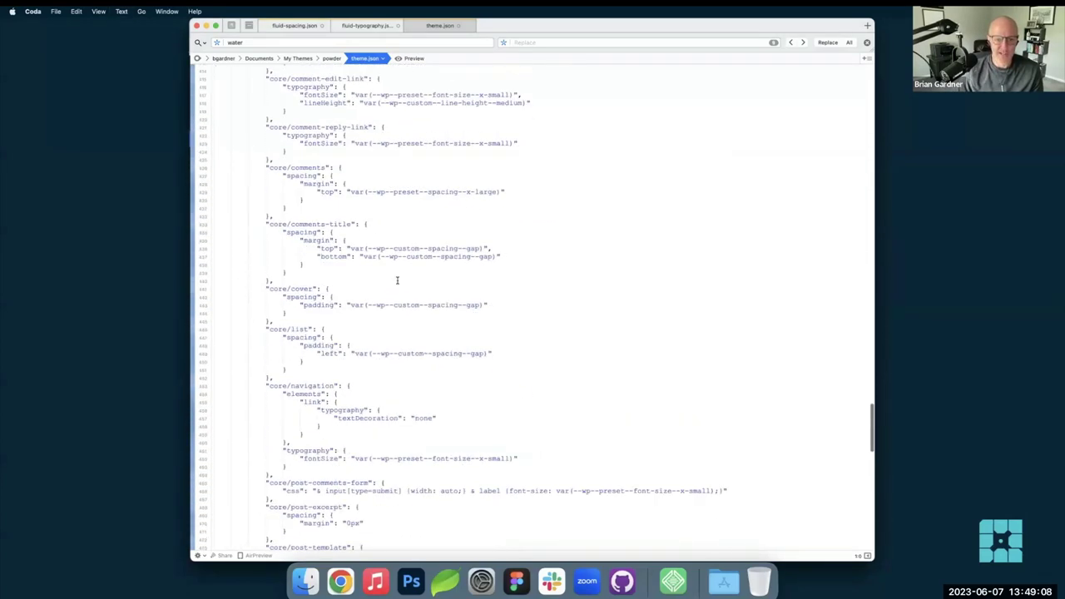
scroll(397, 280, down, 10)
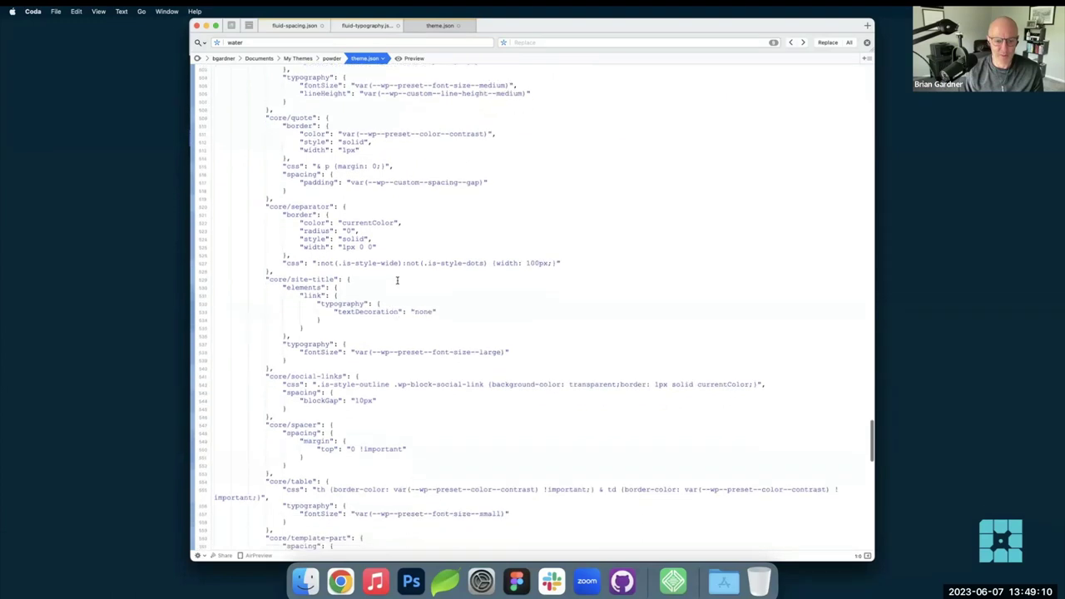
drag(275, 309, 200, 258)
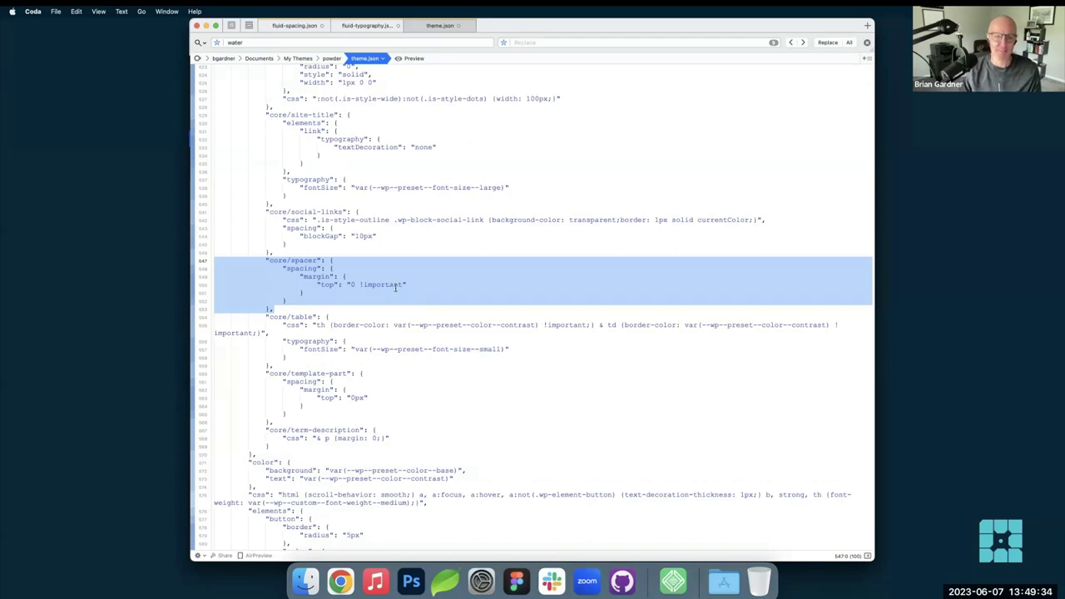
- Look through the rest of theme.json and highlight the core/template-part entry with its top margin setting
scroll(395, 286, down, 8)
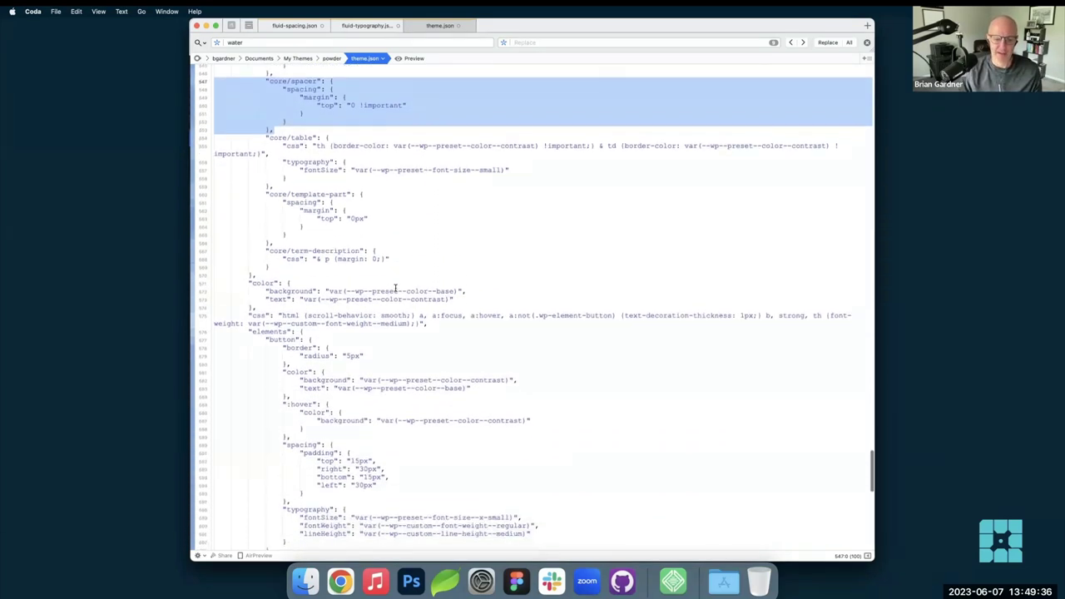
scroll(395, 286, down, 15)
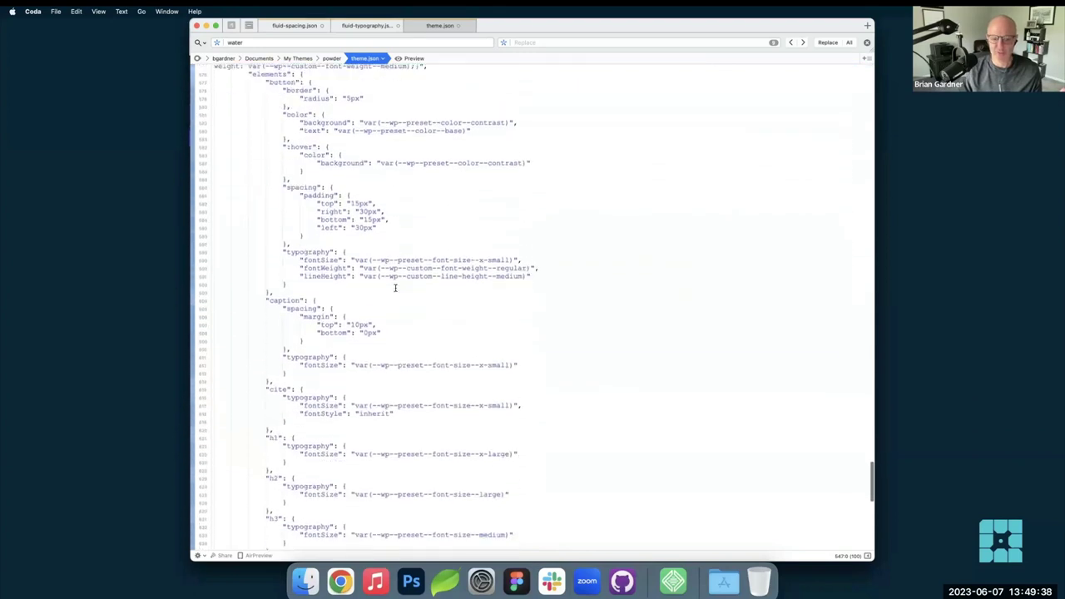
scroll(395, 287, down, 18)
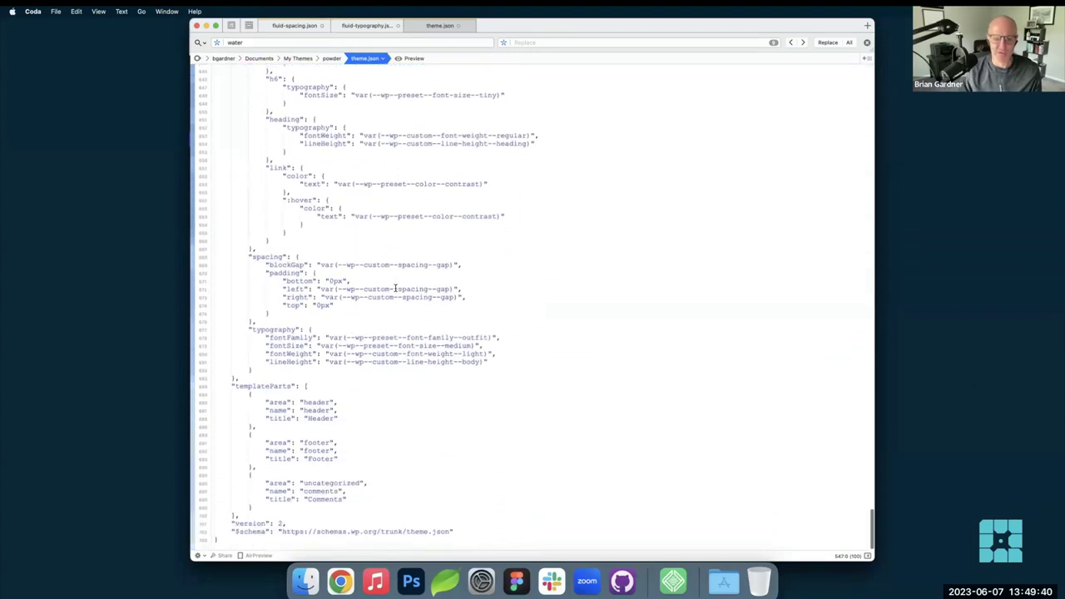
scroll(396, 287, up, 16)
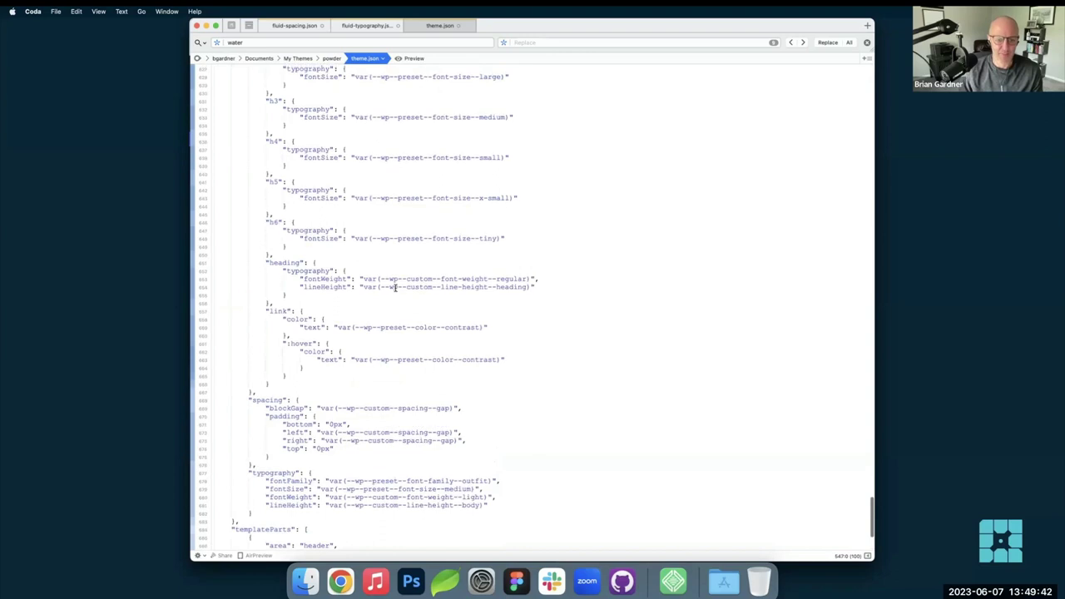
scroll(395, 287, up, 16)
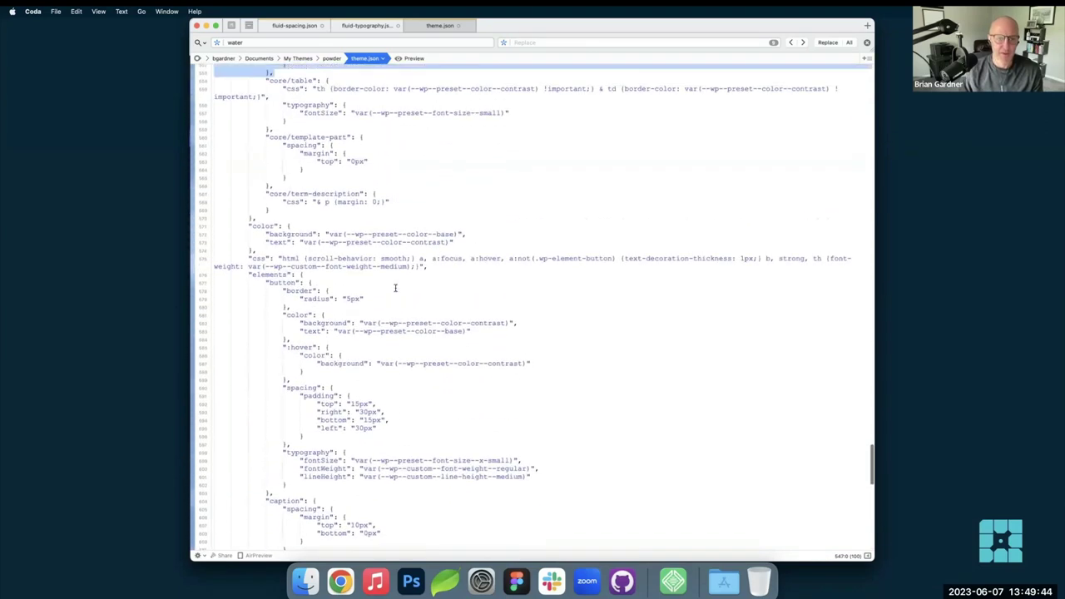
scroll(395, 287, down, 3)
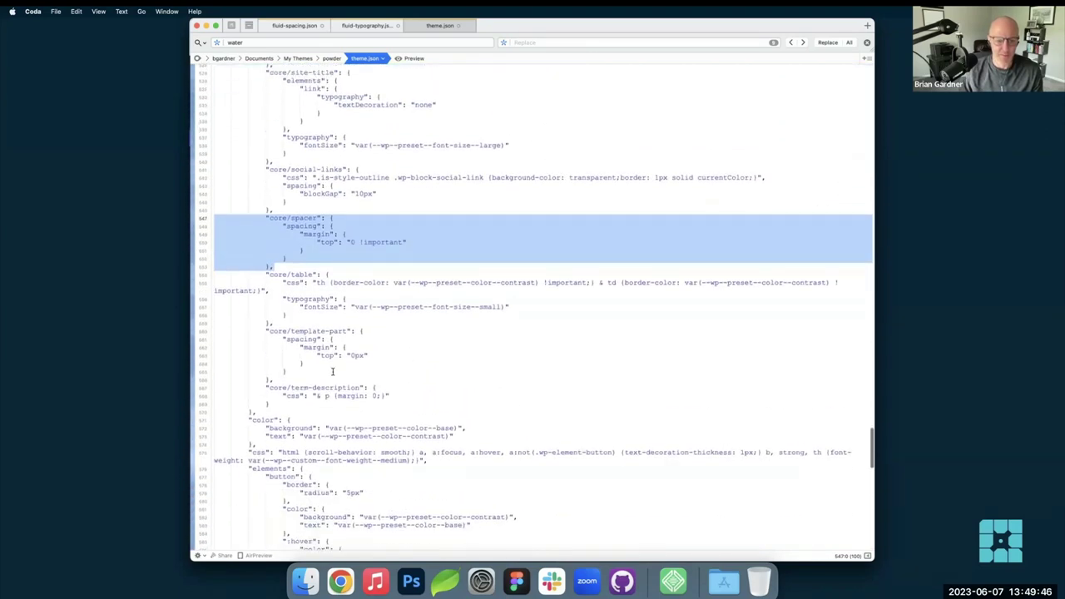
click(292, 377)
drag(203, 380, 201, 333)
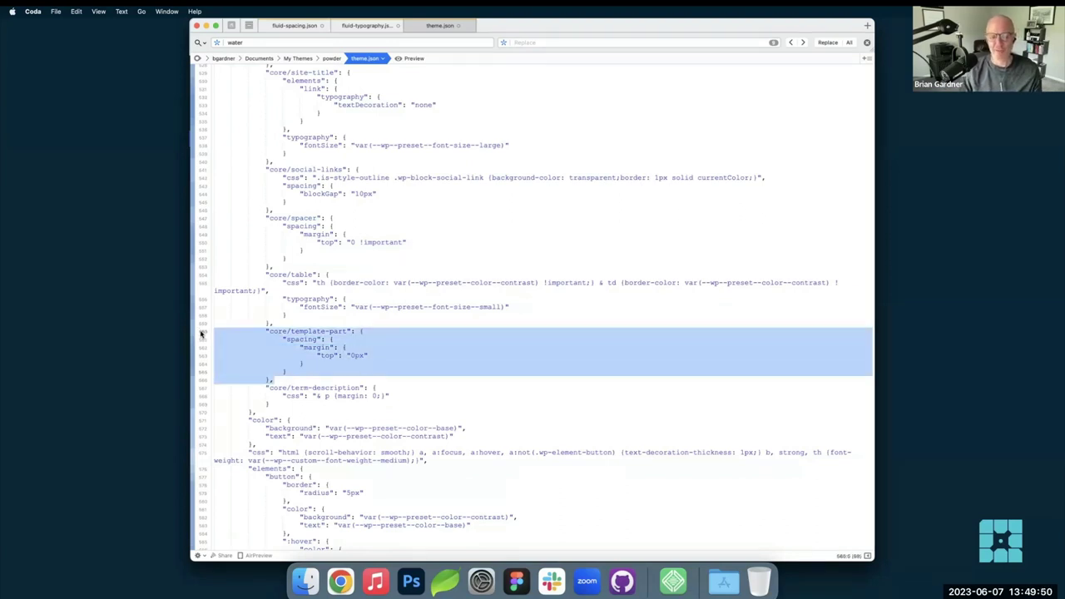
scroll(236, 351, up, 1)
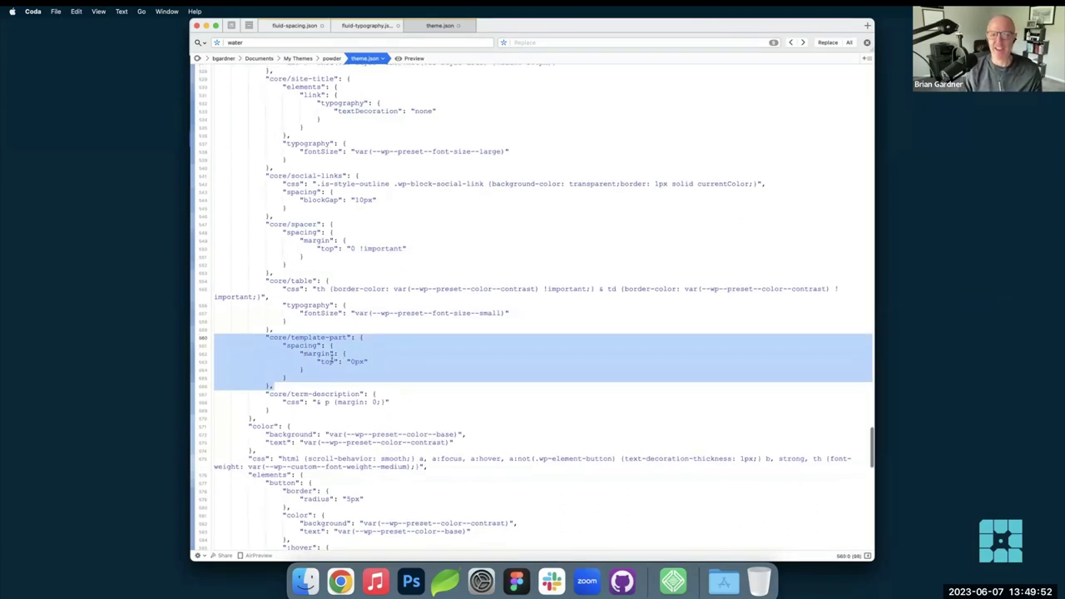